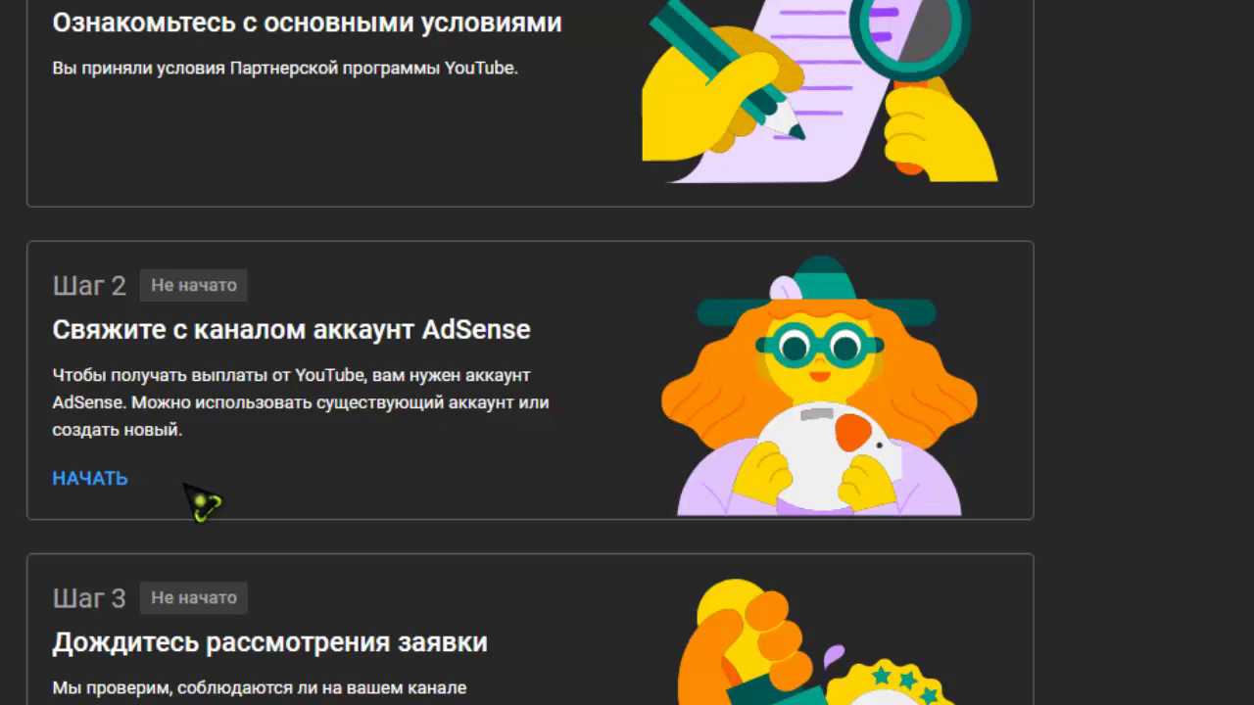
Step: Start linking an AdSense account with the answer "У меня нет аккаунта" and continue with the channel's Google account
left_click(102, 484)
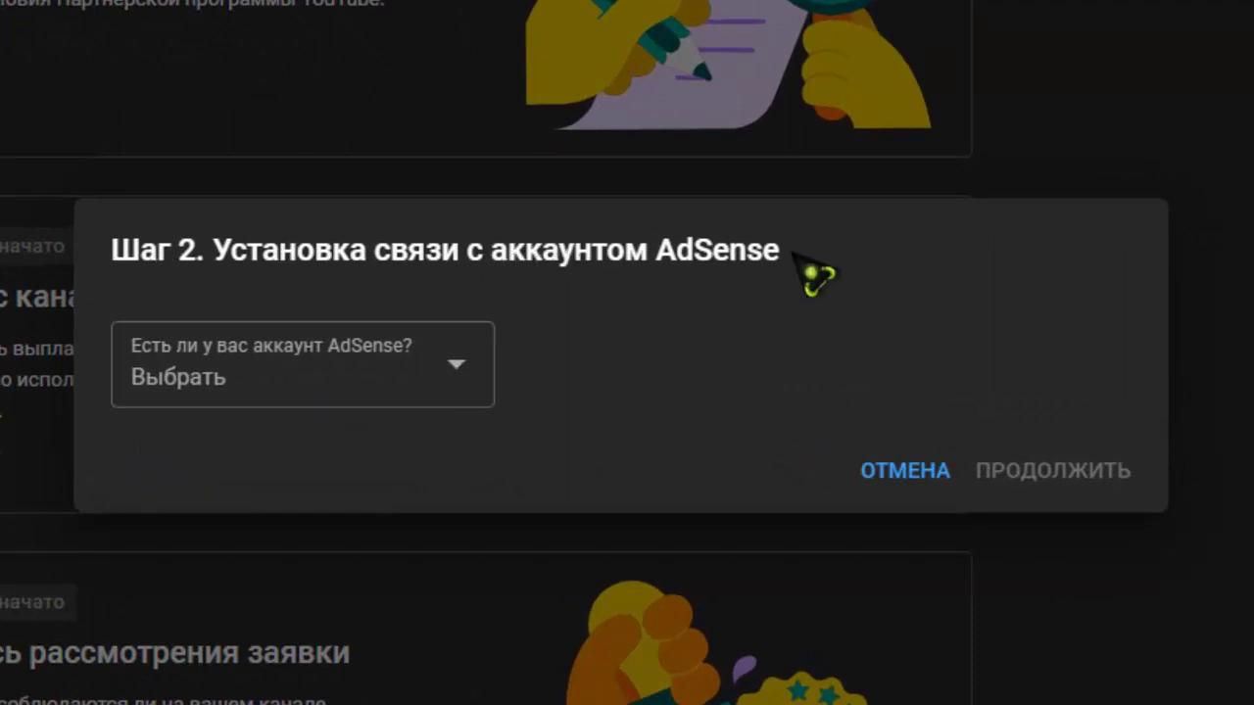
left_click(446, 377)
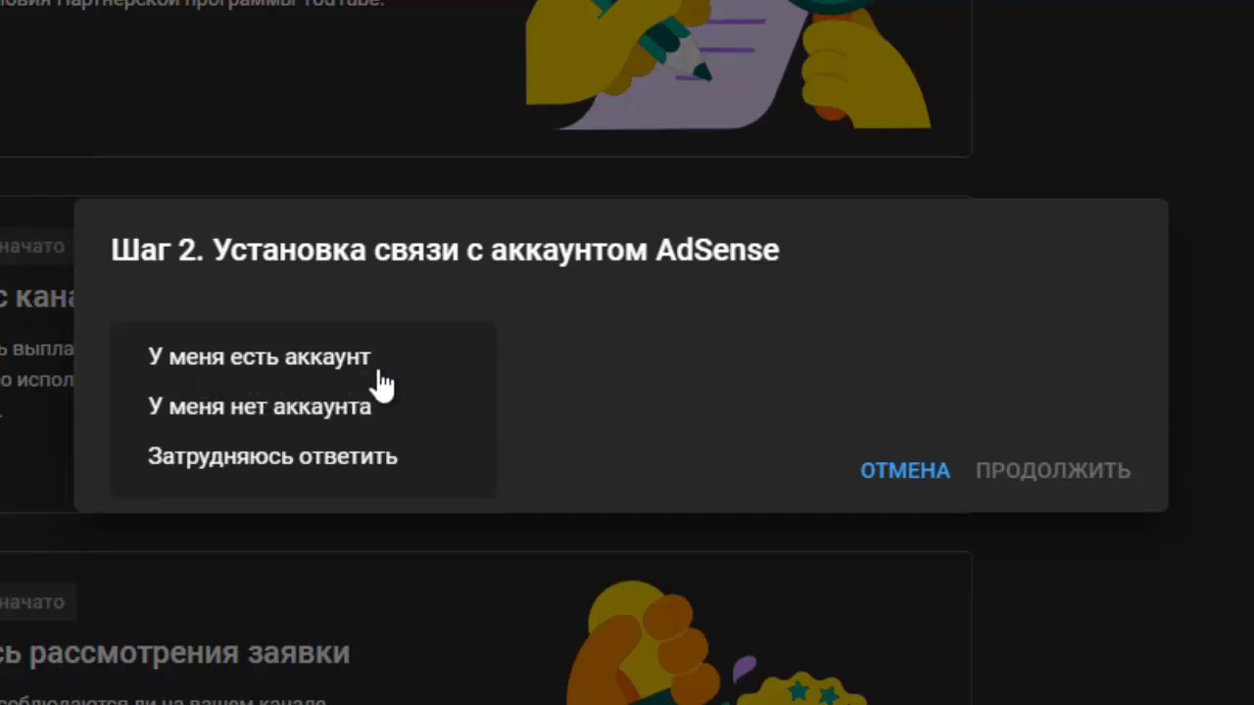
left_click(370, 426)
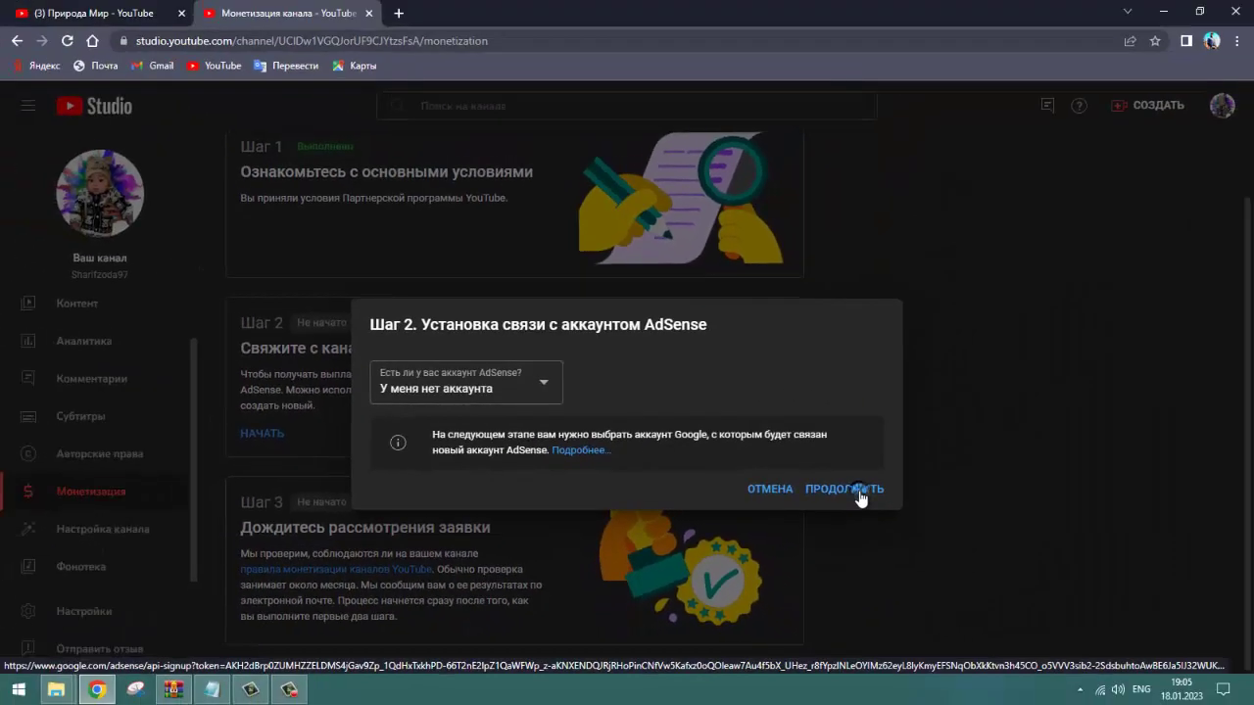
left_click(1058, 578)
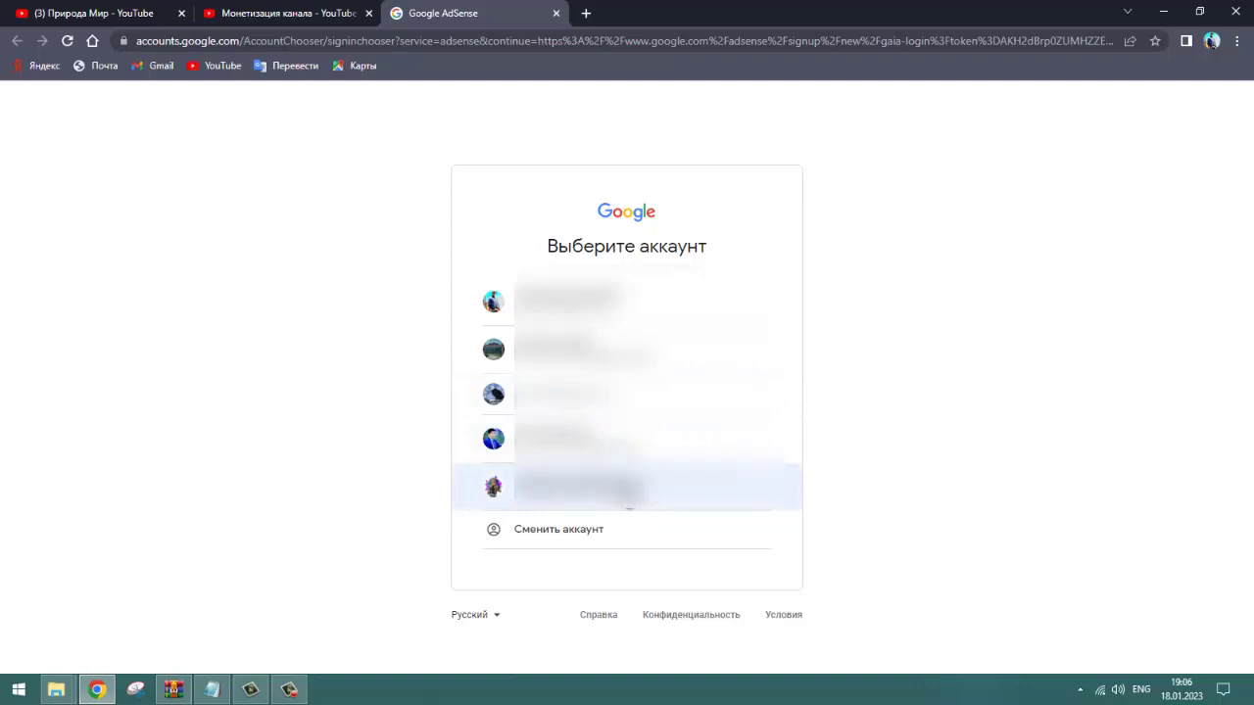
left_click(631, 500)
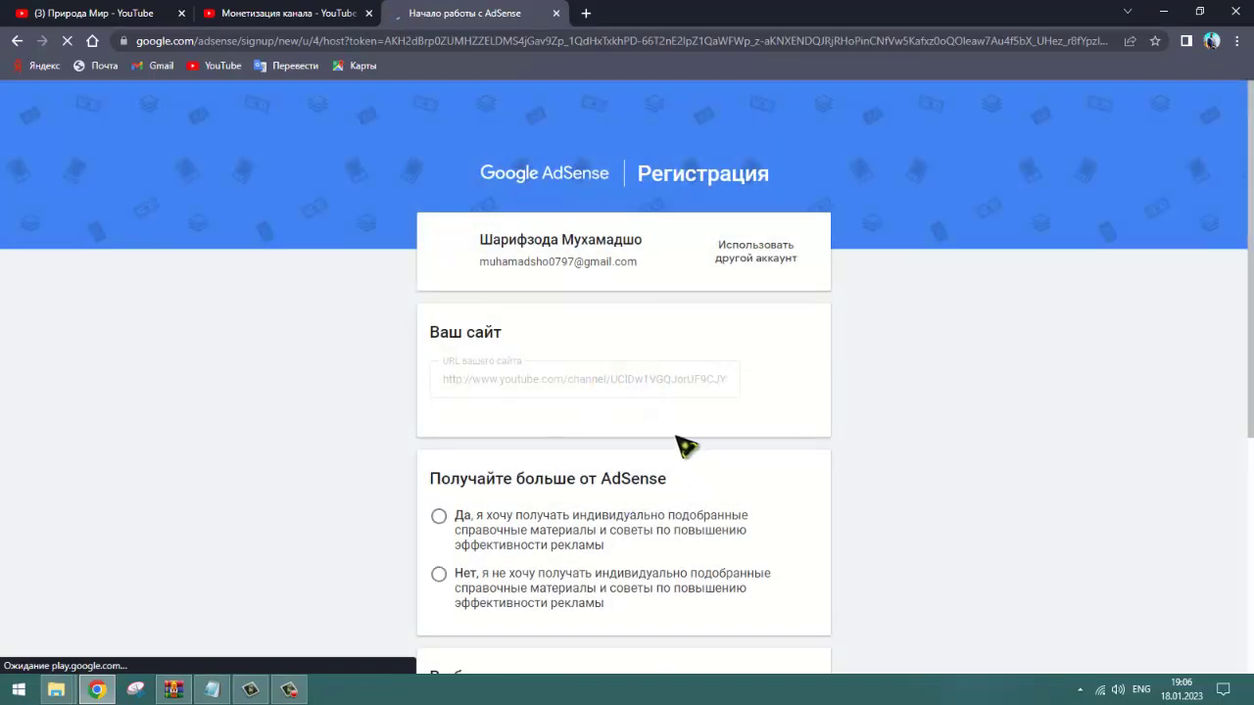
Step: Opt in to personalised AdSense tips ("Да") and set the country to Таджикистан in the registration form
scroll(588, 324, "down", 2)
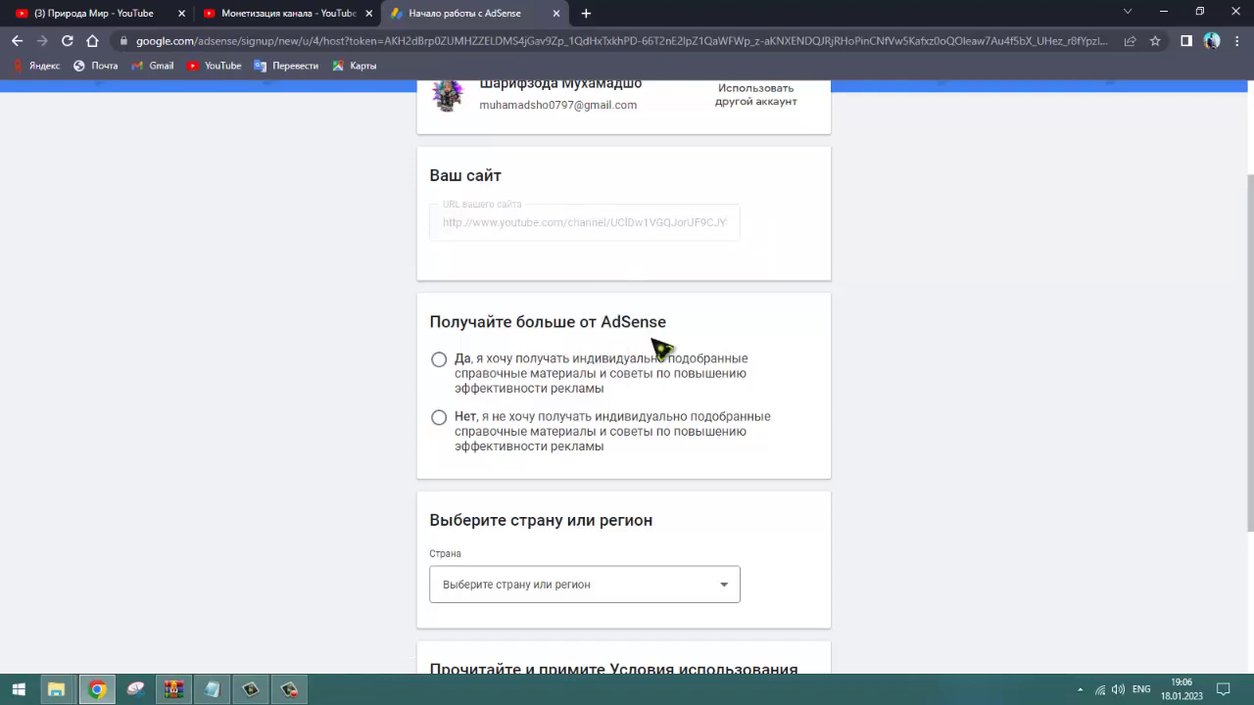
left_click(443, 361)
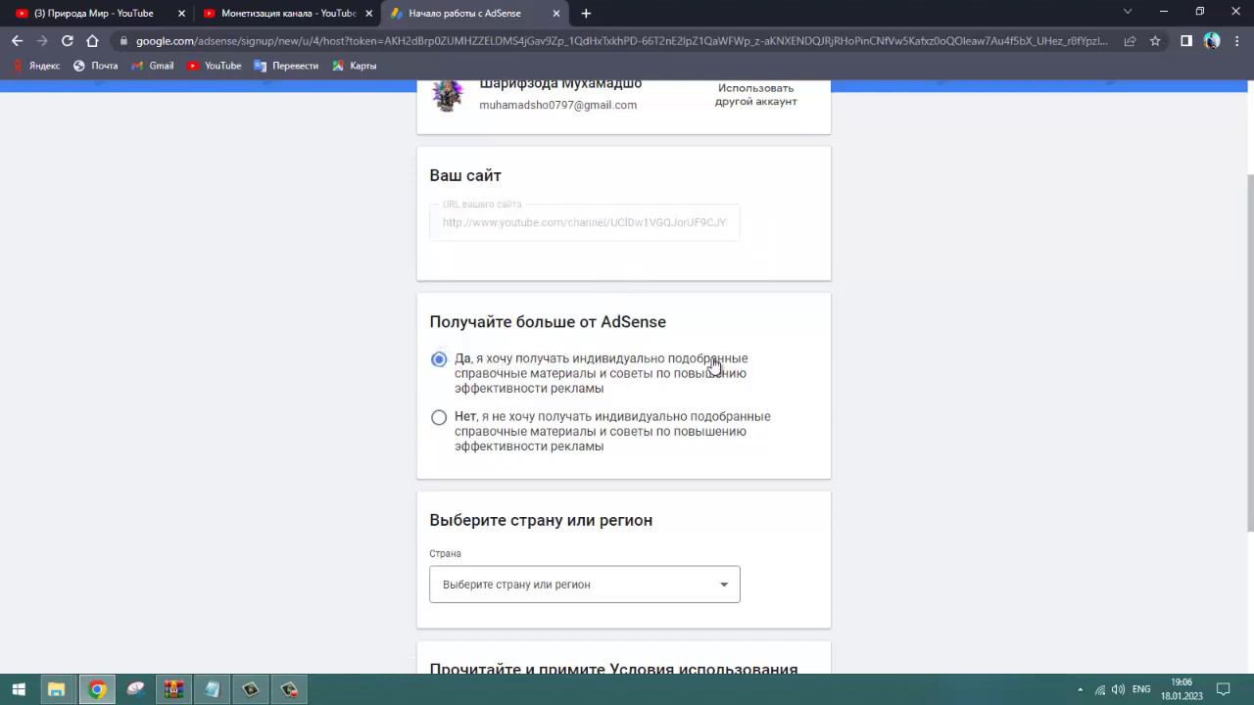
scroll(759, 421, "down", 1)
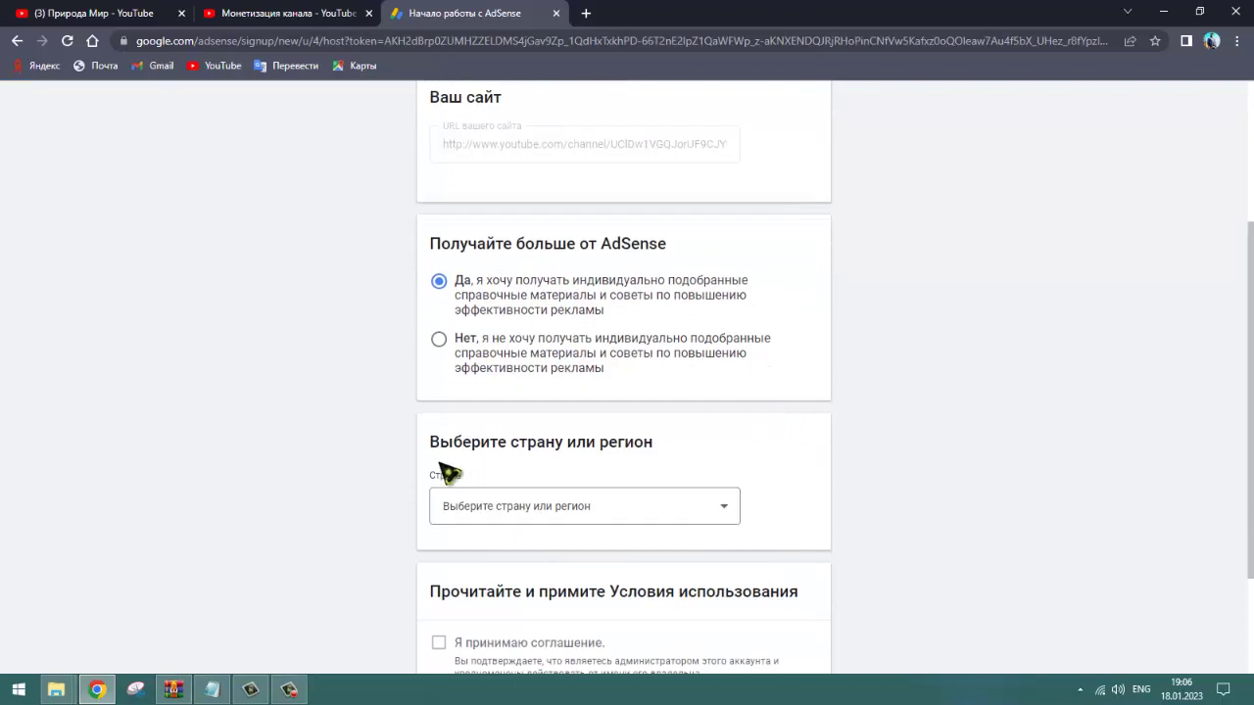
scroll(754, 473, "down", 2)
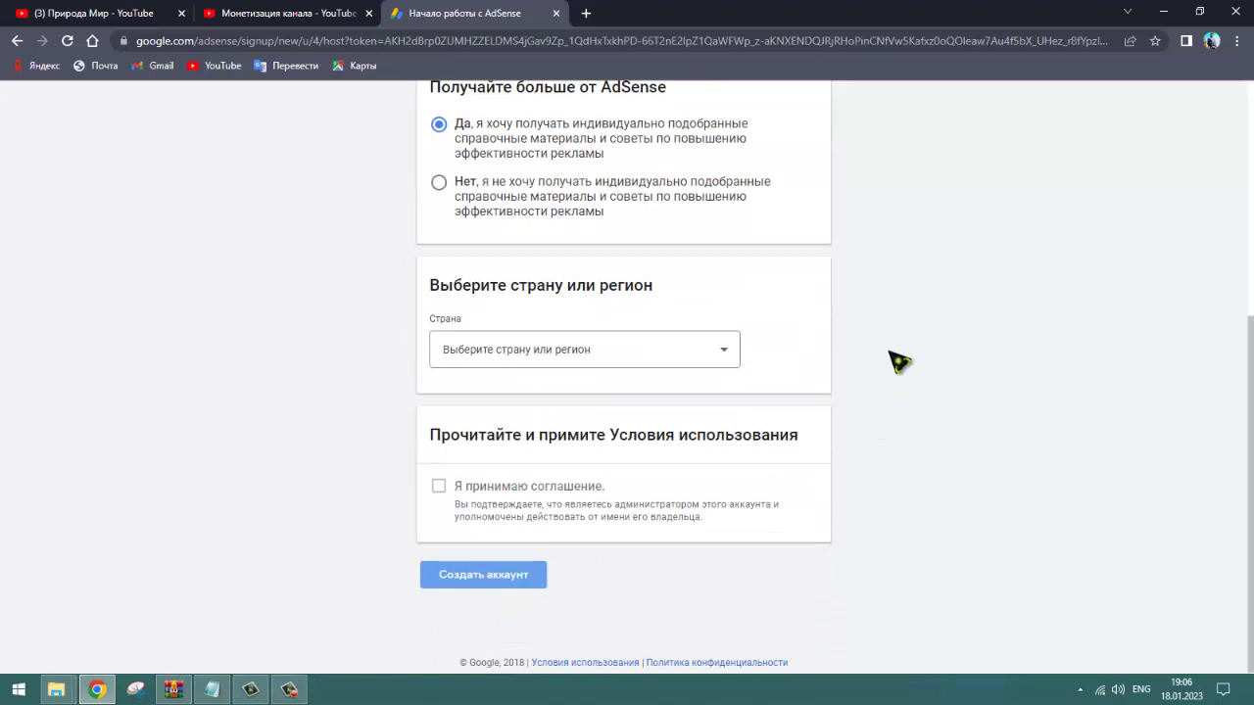
left_click(725, 356)
scroll(604, 420, "down", 6)
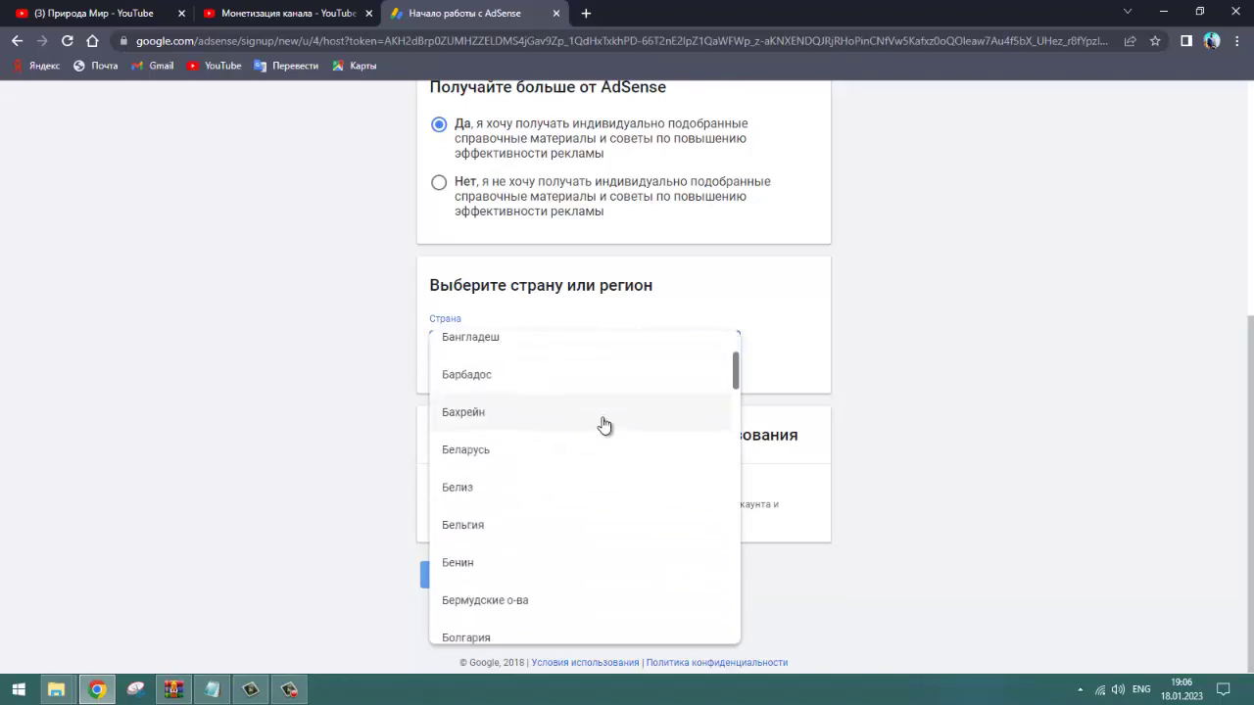
scroll(604, 424, "down", 15)
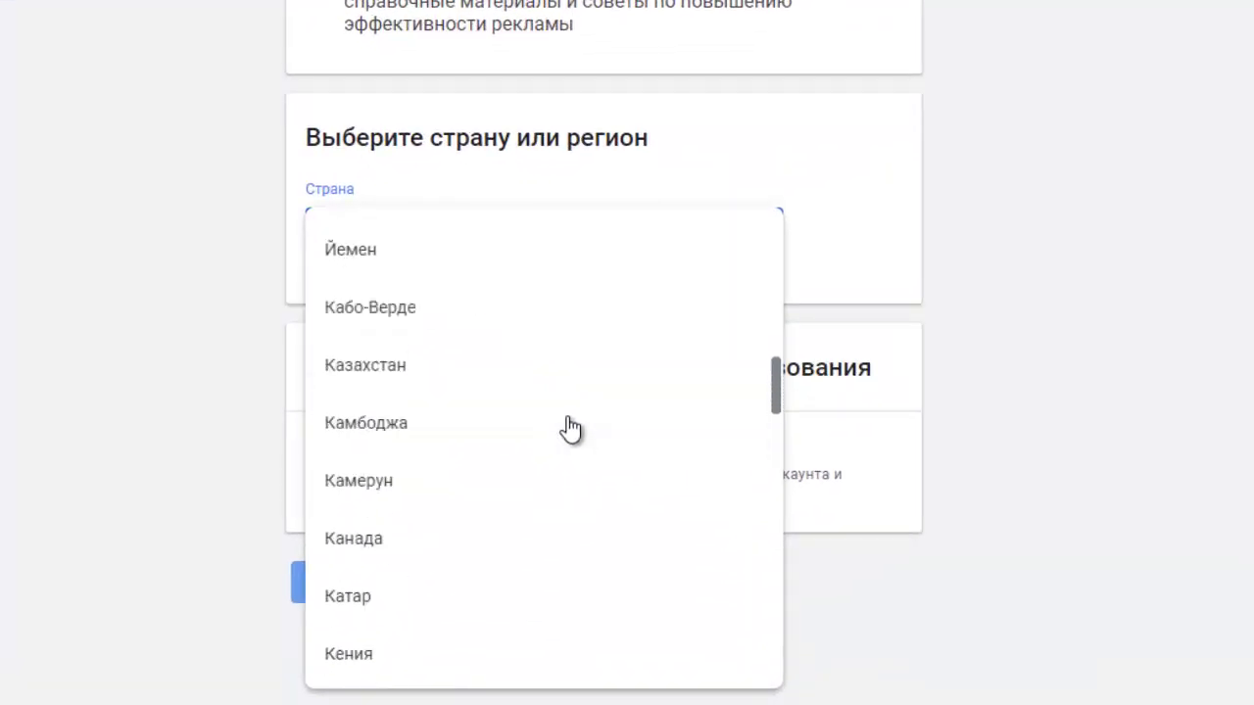
scroll(571, 428, "down", 18)
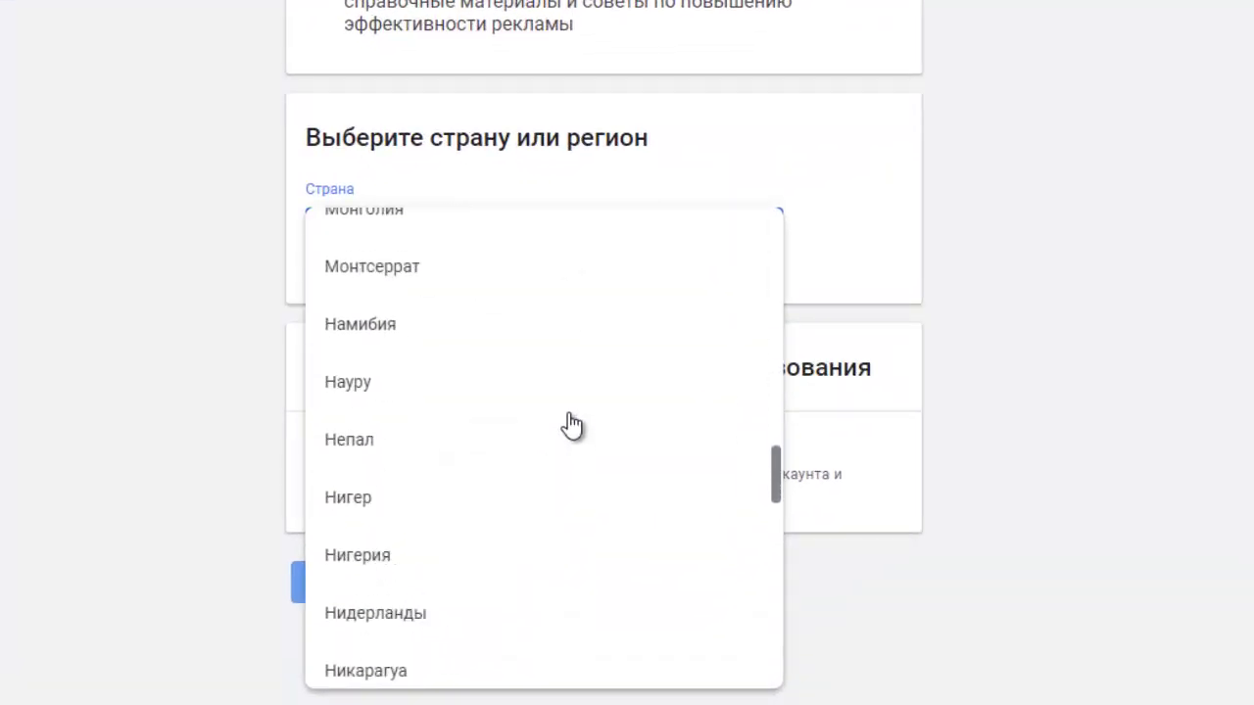
scroll(572, 426, "down", 18)
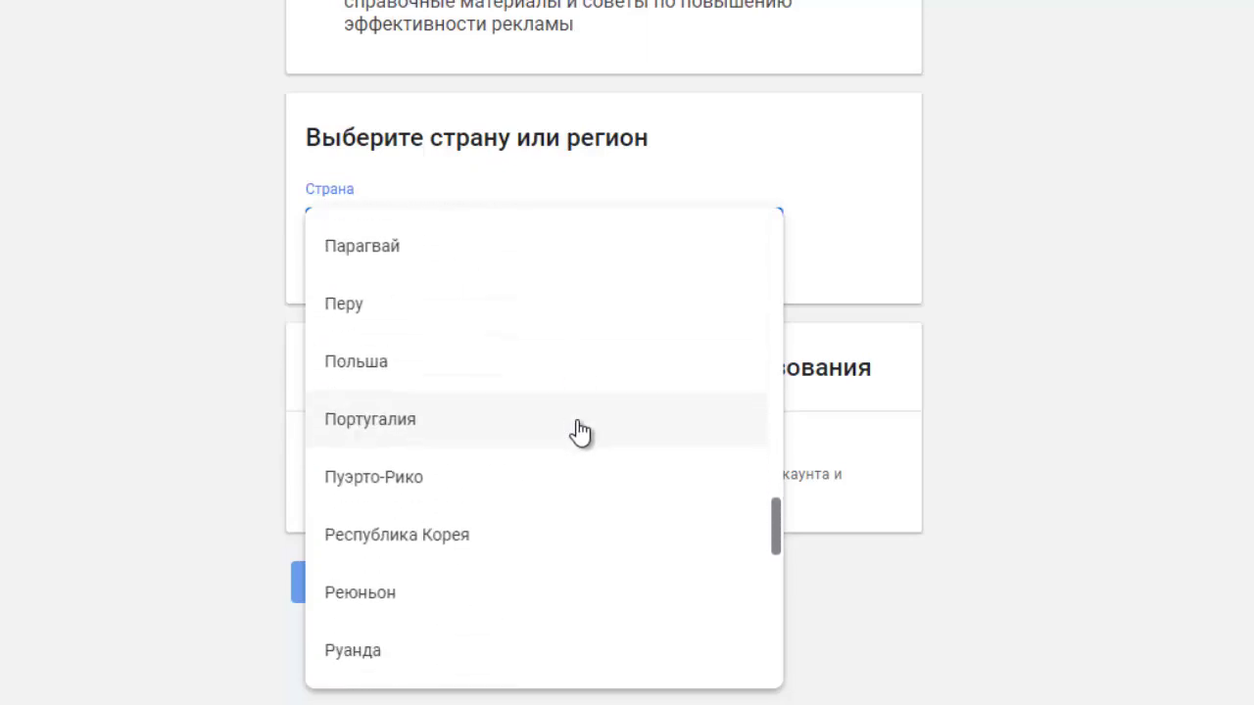
scroll(580, 431, "down", 2)
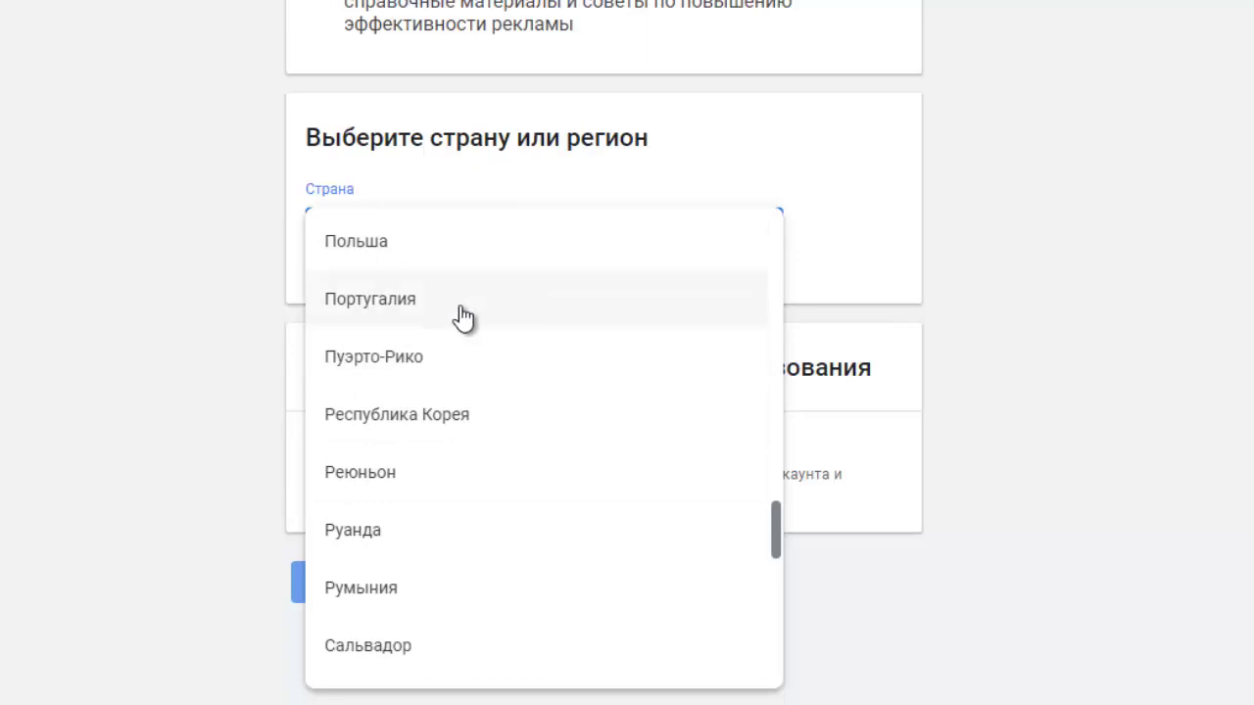
scroll(443, 359, "up", 3)
scroll(471, 385, "down", 3)
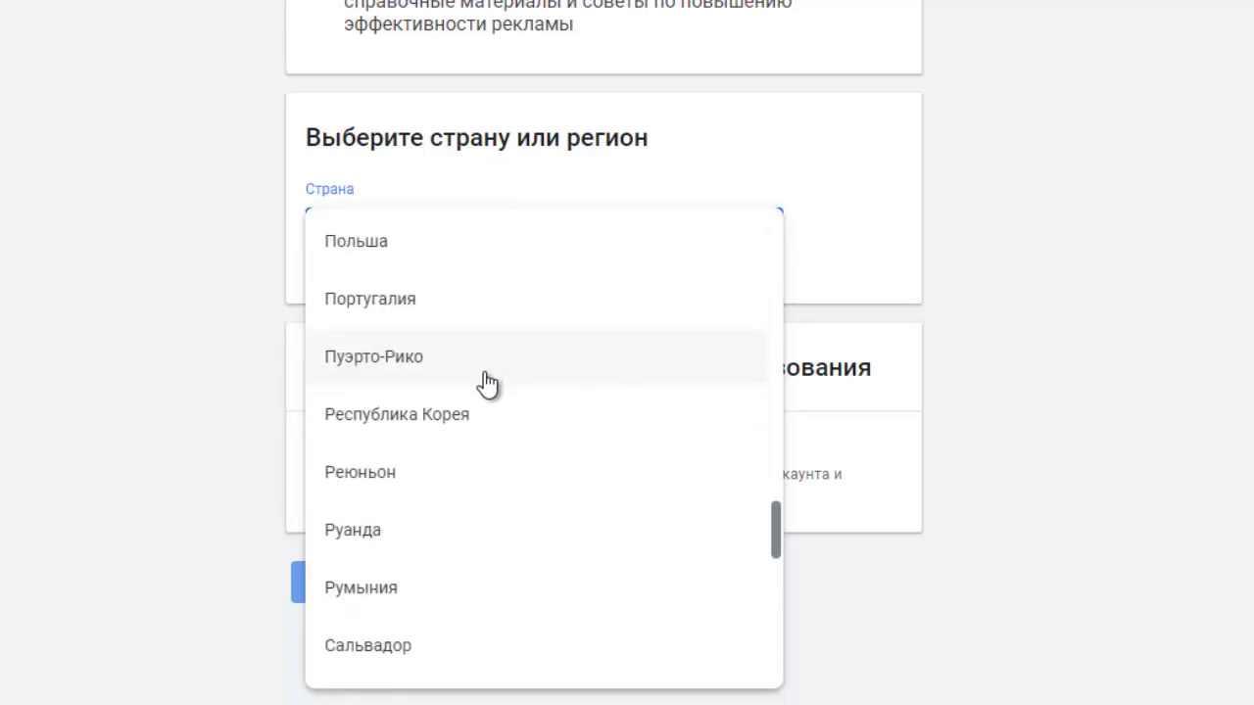
scroll(488, 384, "down", 2)
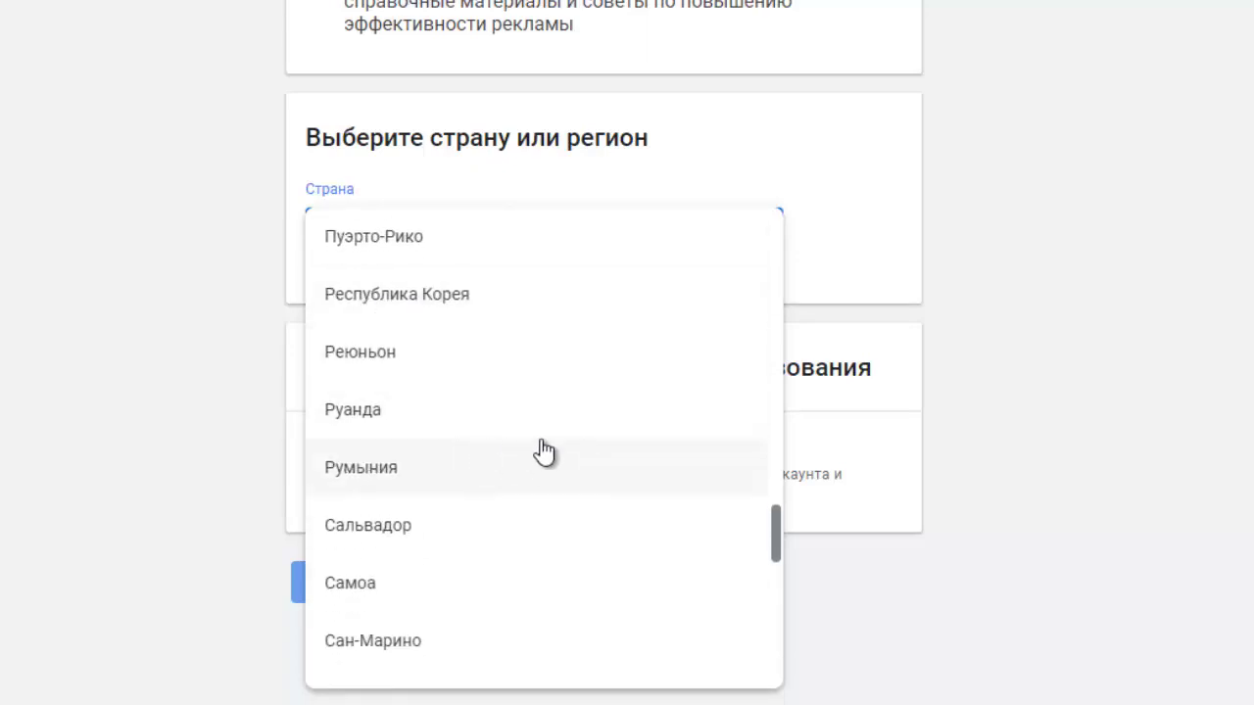
scroll(549, 449, "down", 5)
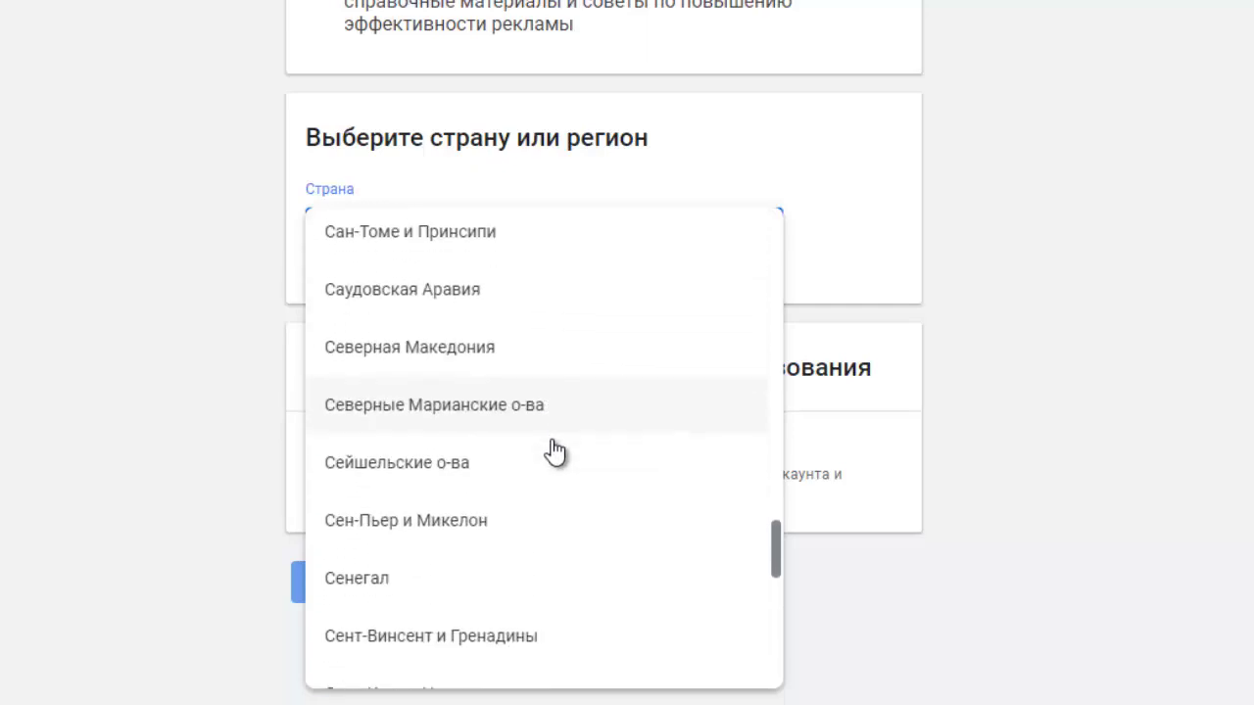
scroll(554, 451, "down", 5)
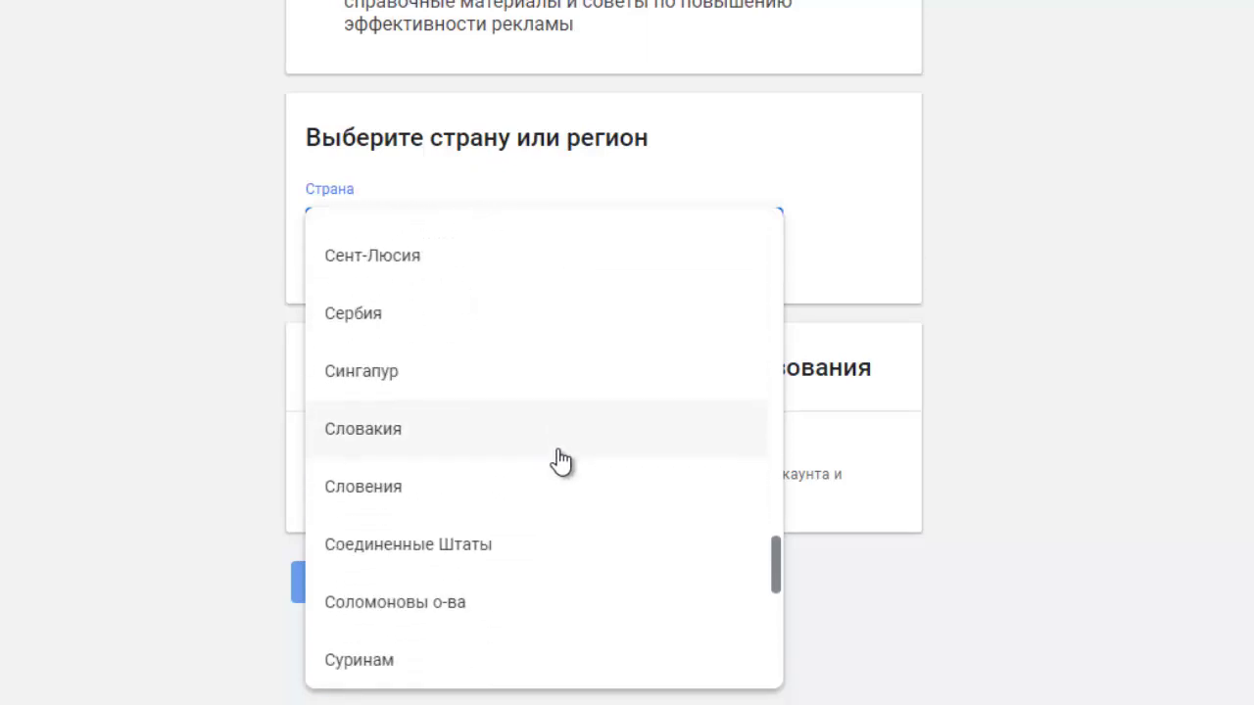
scroll(558, 461, "down", 3)
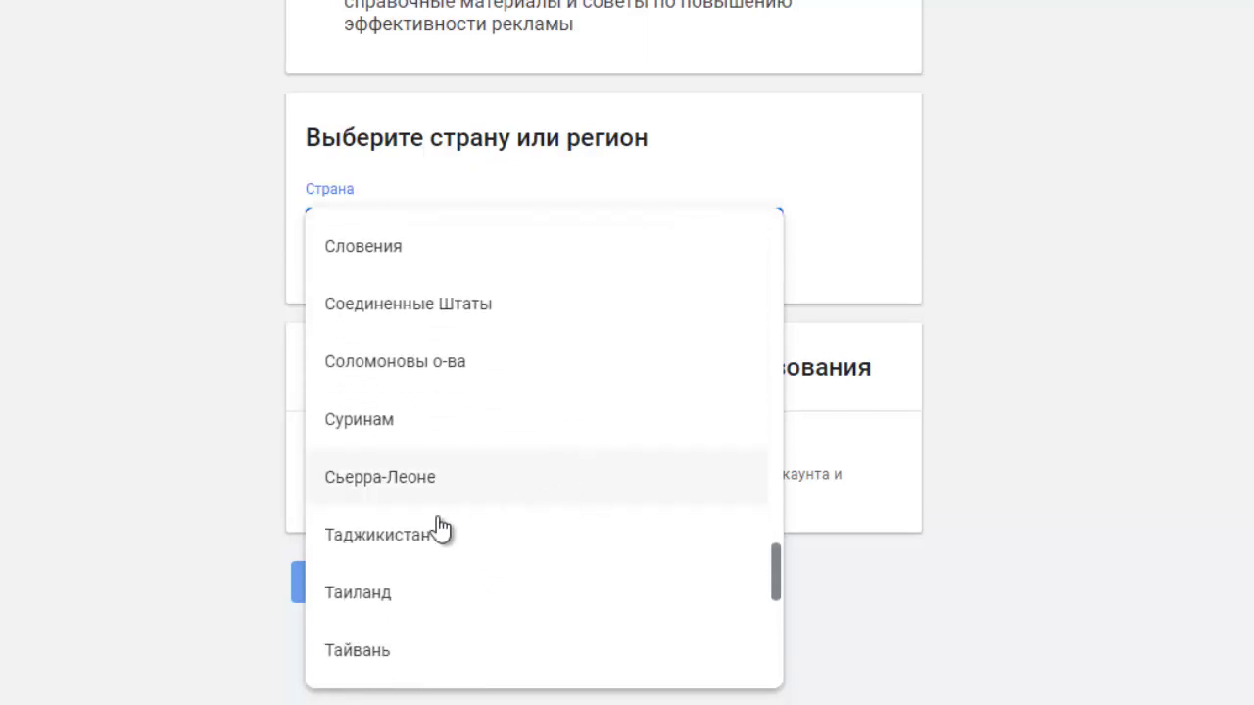
left_click(382, 537)
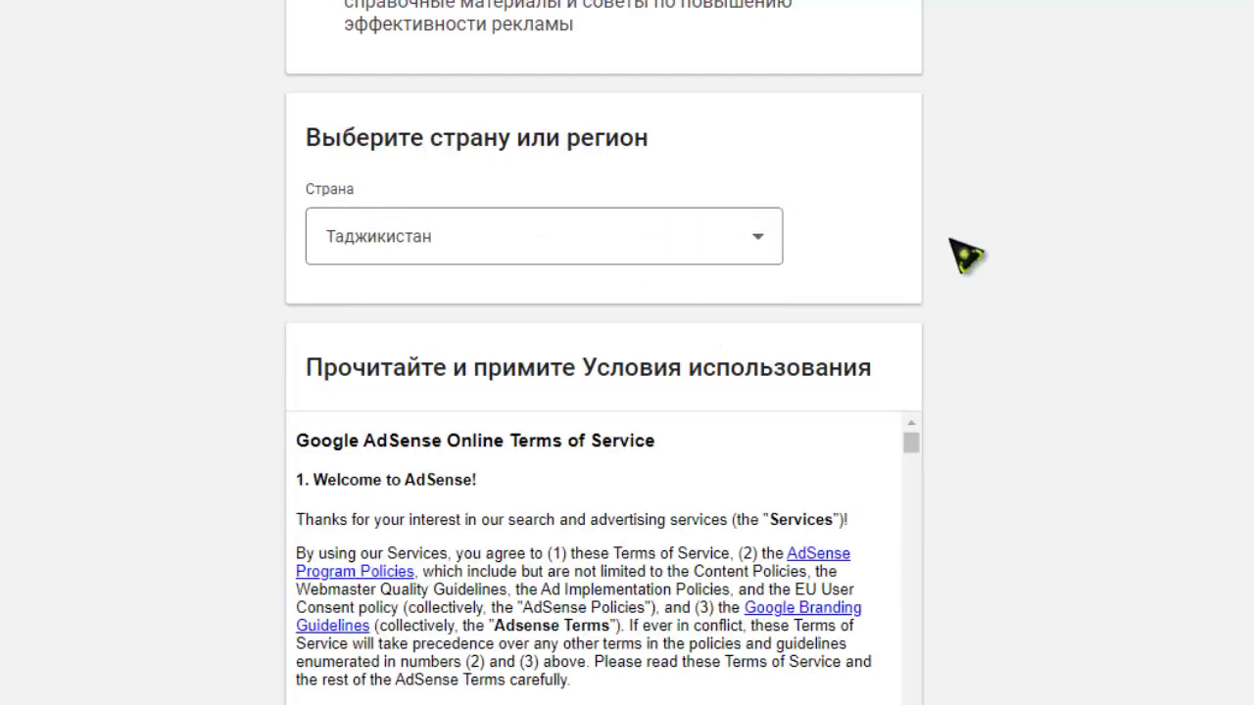
Step: Accept the AdSense terms of service agreement and create the account
scroll(941, 284, "down", 3)
left_click(322, 448)
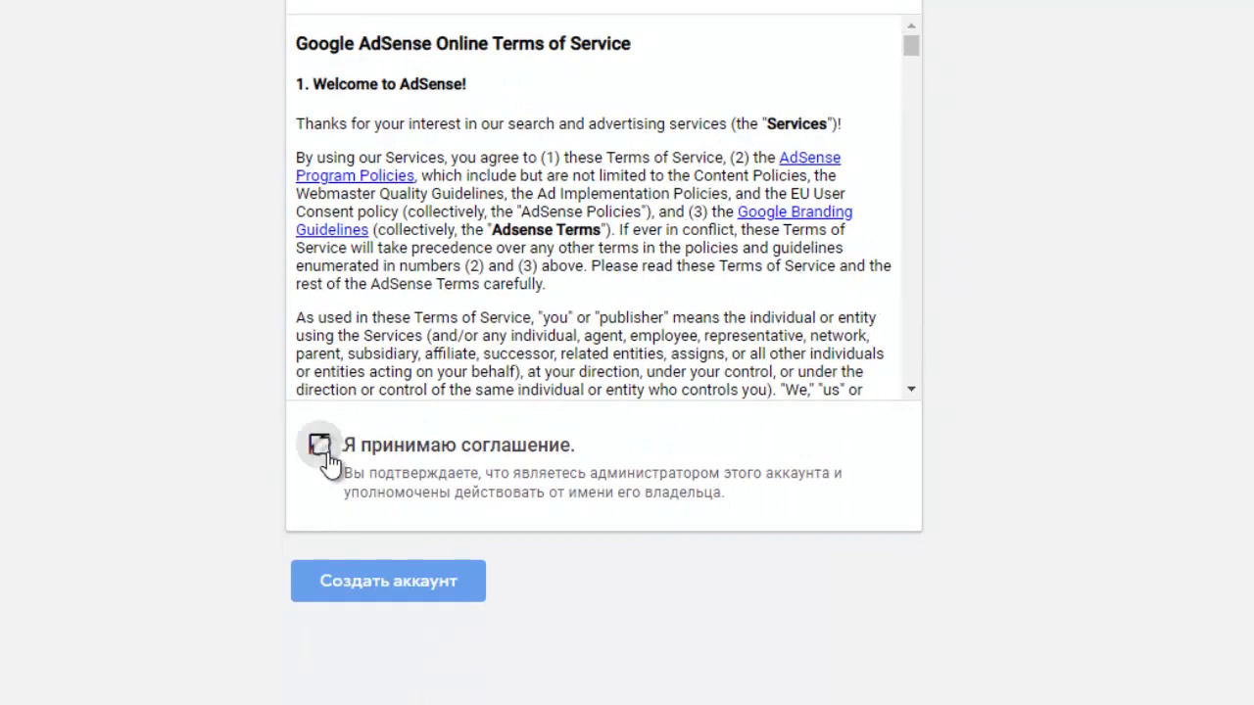
scroll(895, 338, "up", 6)
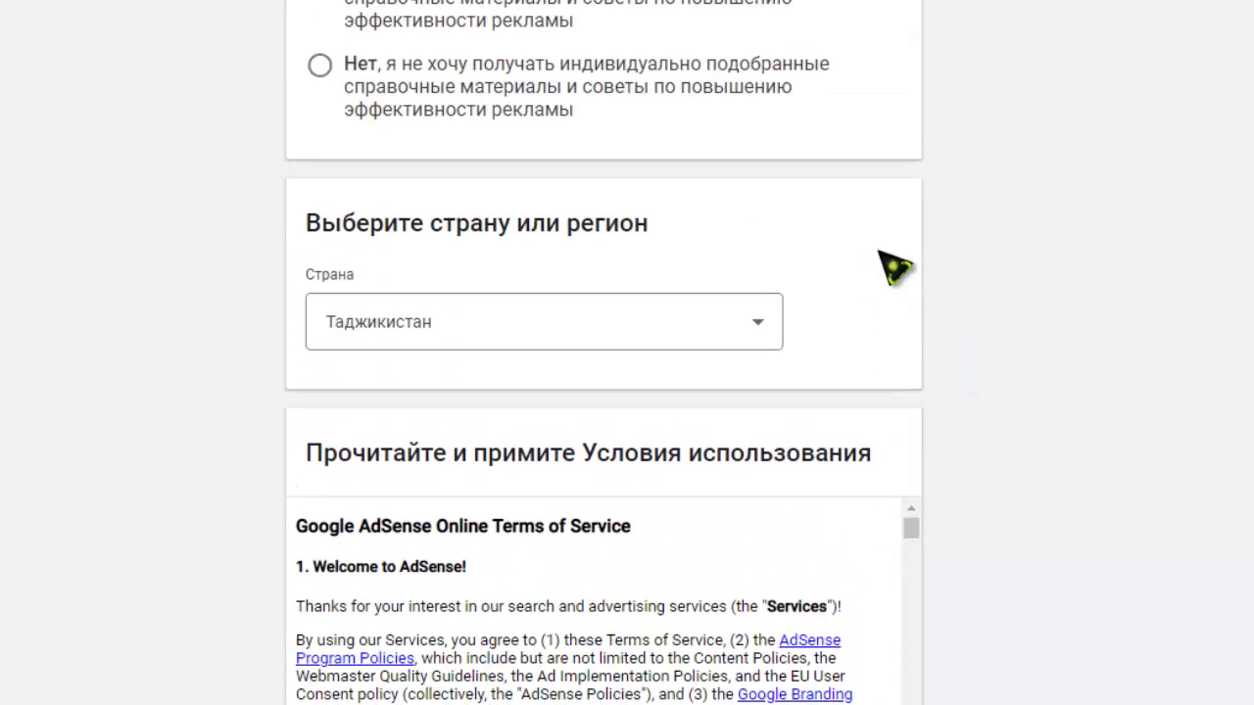
scroll(895, 268, "down", 5)
scroll(823, 255, "up", 2)
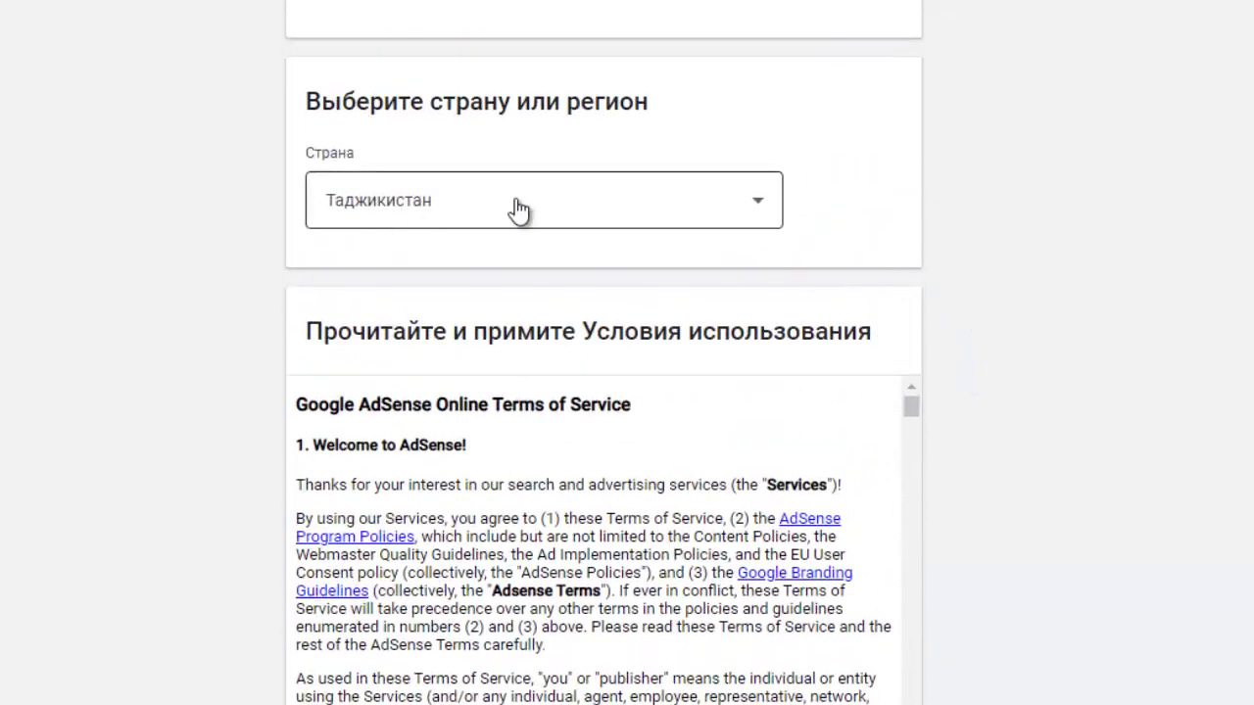
scroll(979, 229, "down", 1)
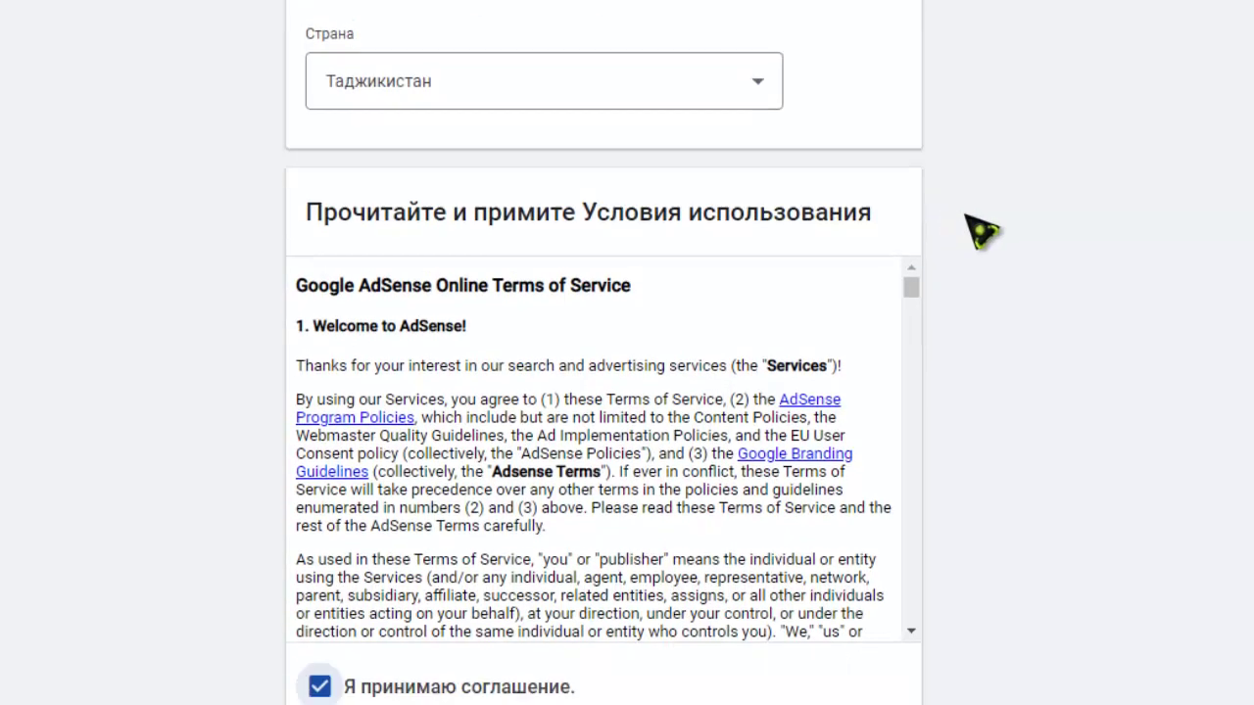
scroll(1077, 206, "down", 3)
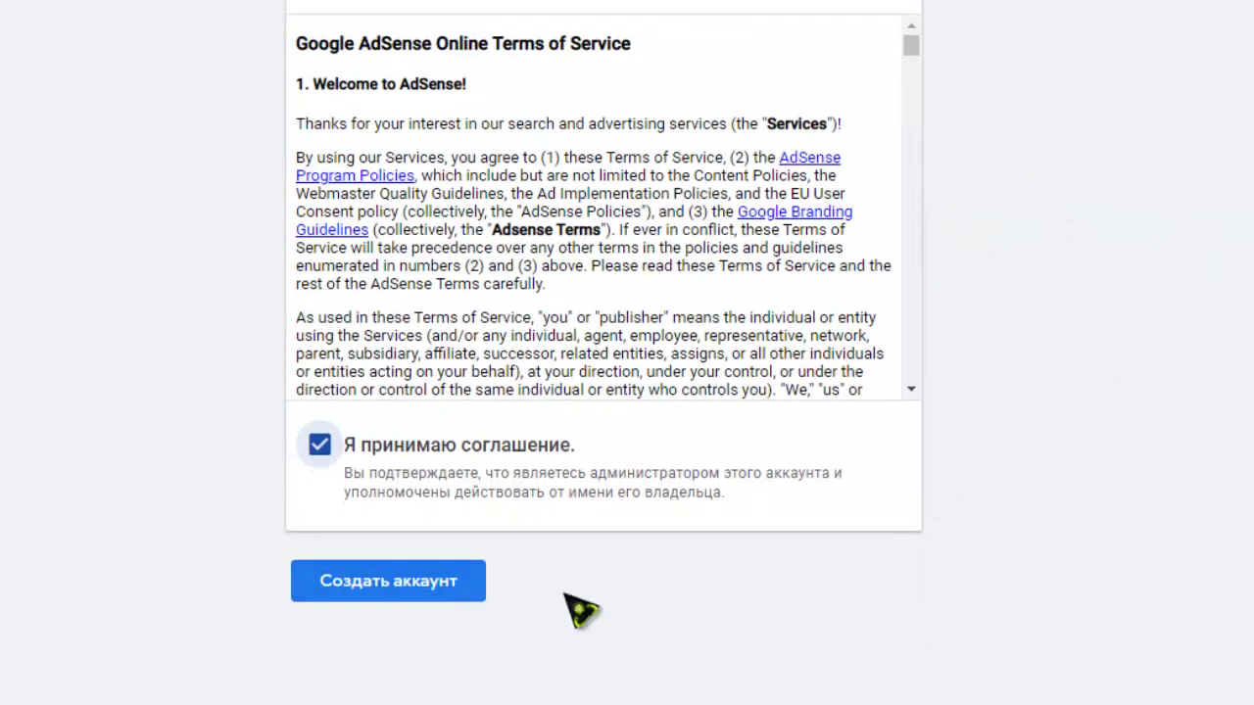
scroll(818, 594, "up", 1)
scroll(802, 592, "down", 1)
left_click(455, 586)
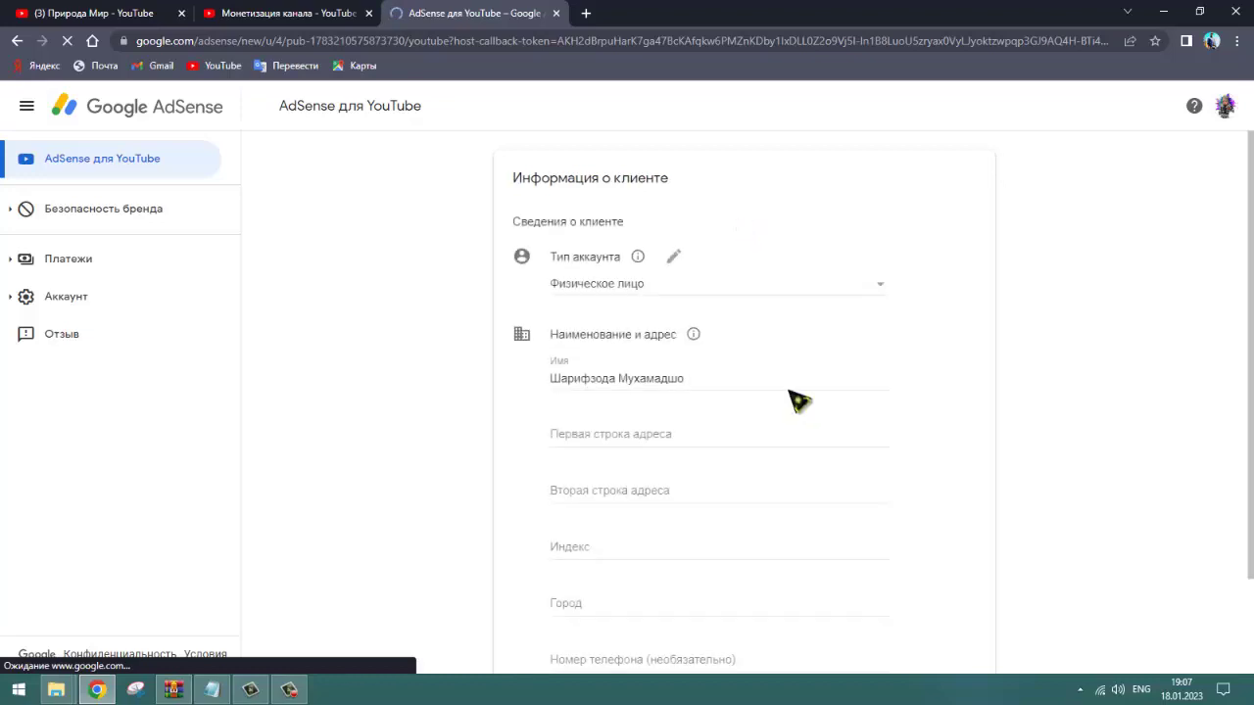
Step: Complete the customer's full name in the name field of the customer information form
left_click(791, 395)
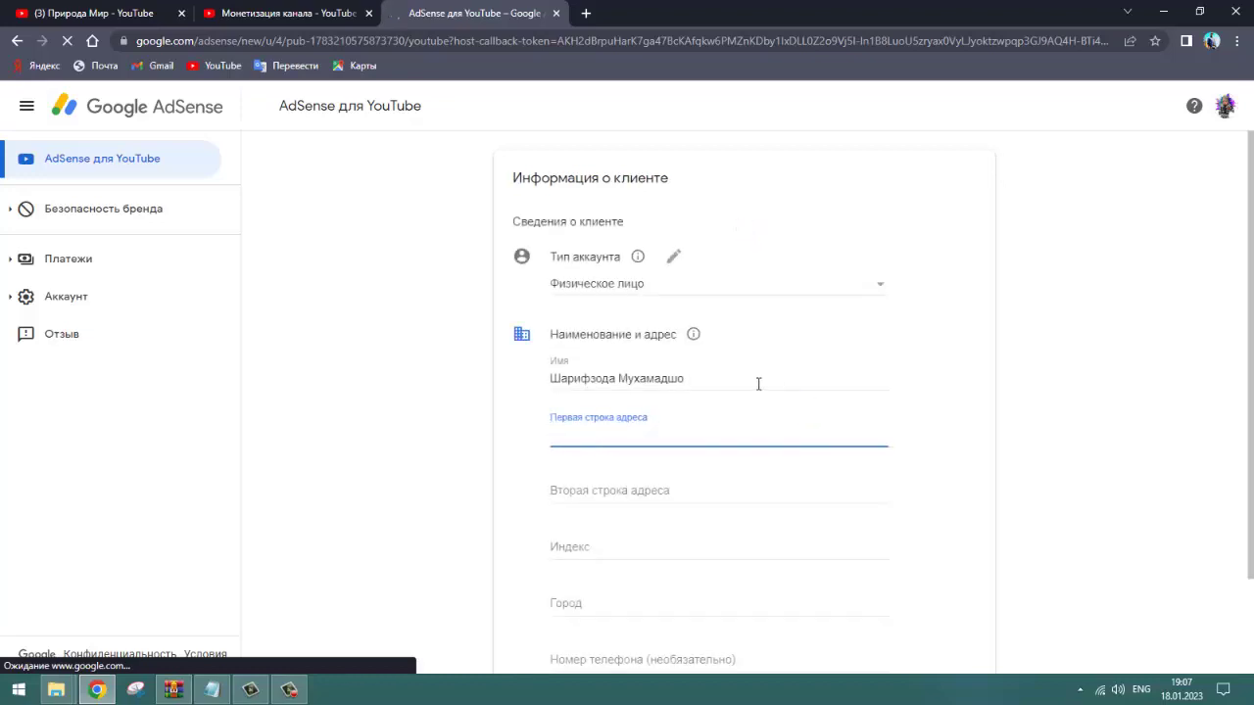
left_click(758, 383)
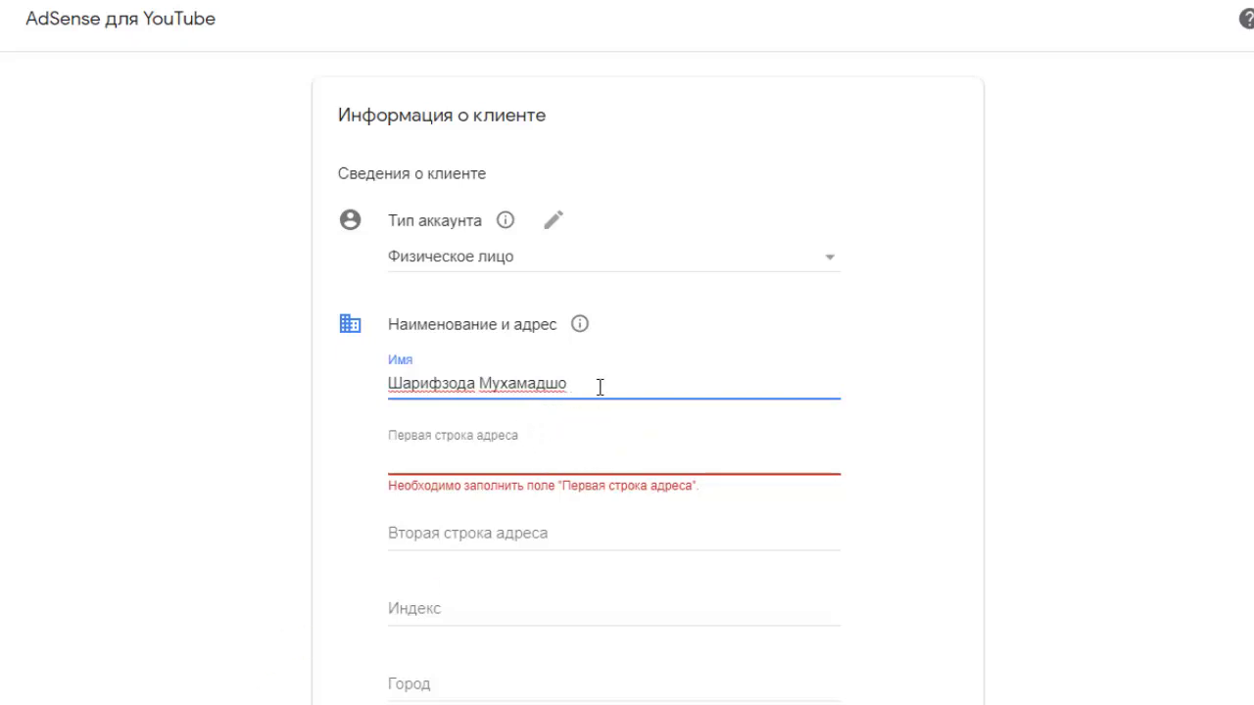
left_click(599, 386)
left_click(755, 394)
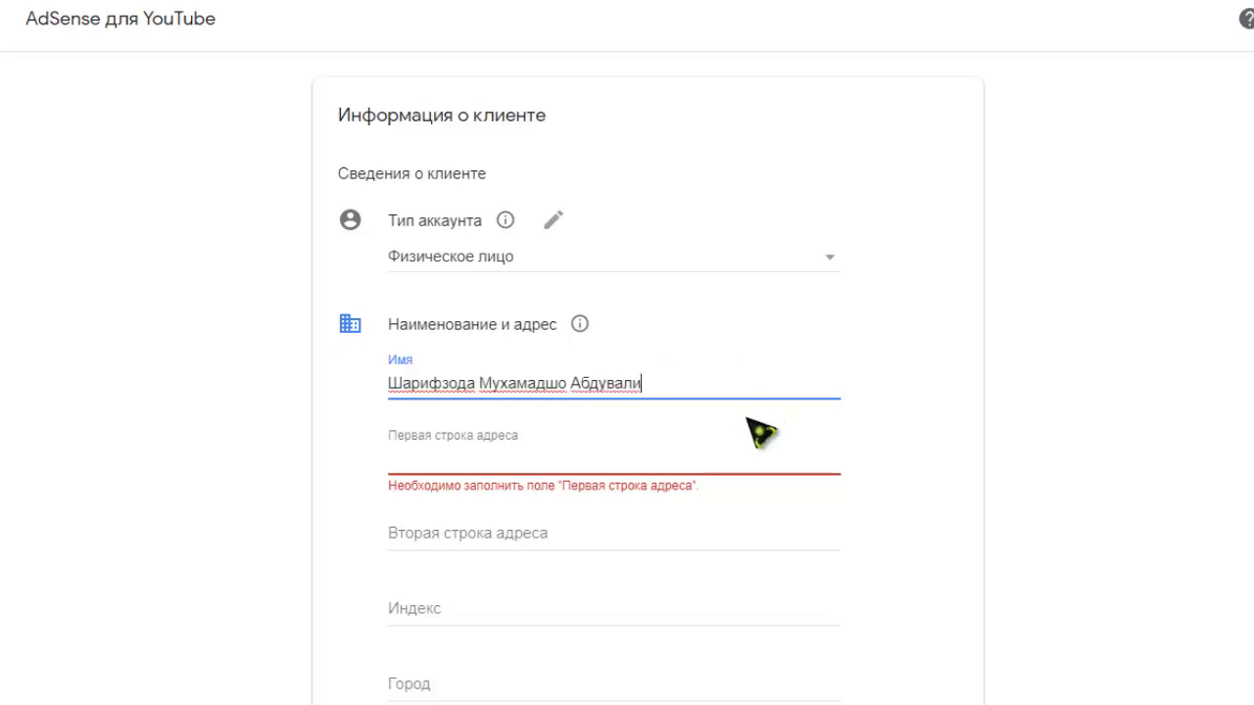
Step: Fill in the customer's first address line and postal code, leaving the second address line empty
left_click(592, 460)
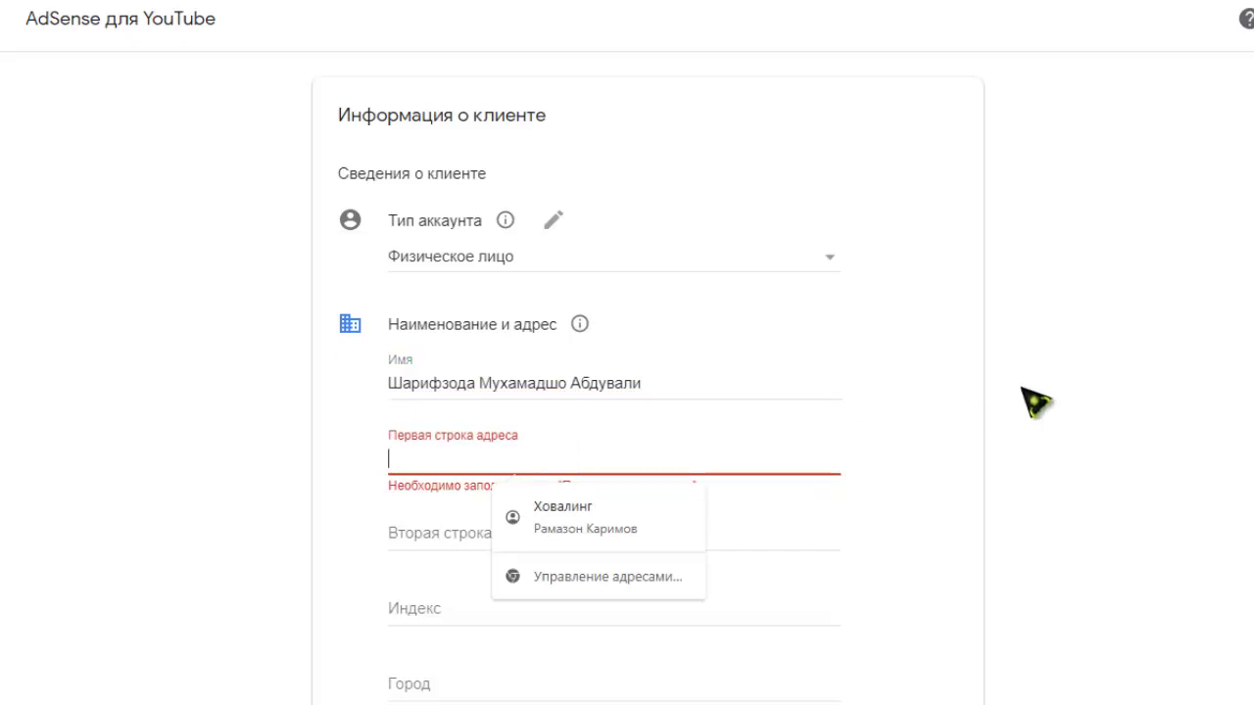
type("Хатлоньская область,Бохтар (Курган-тюбе)")
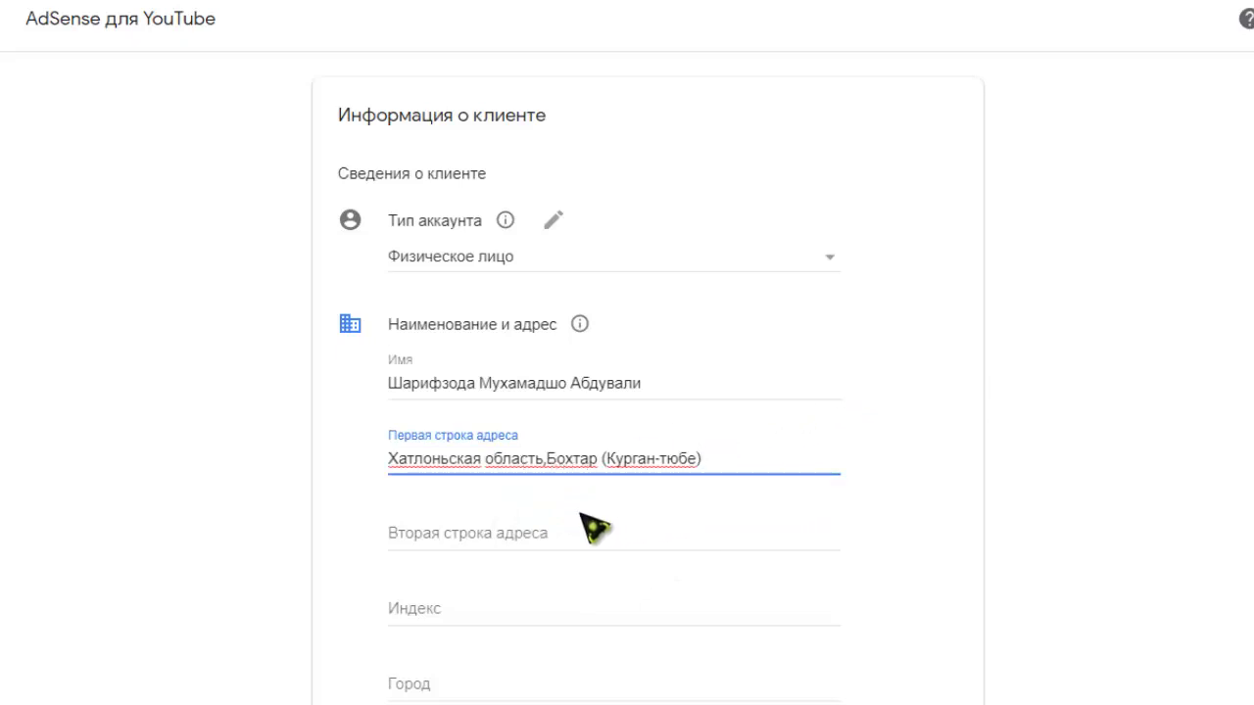
left_click(521, 538)
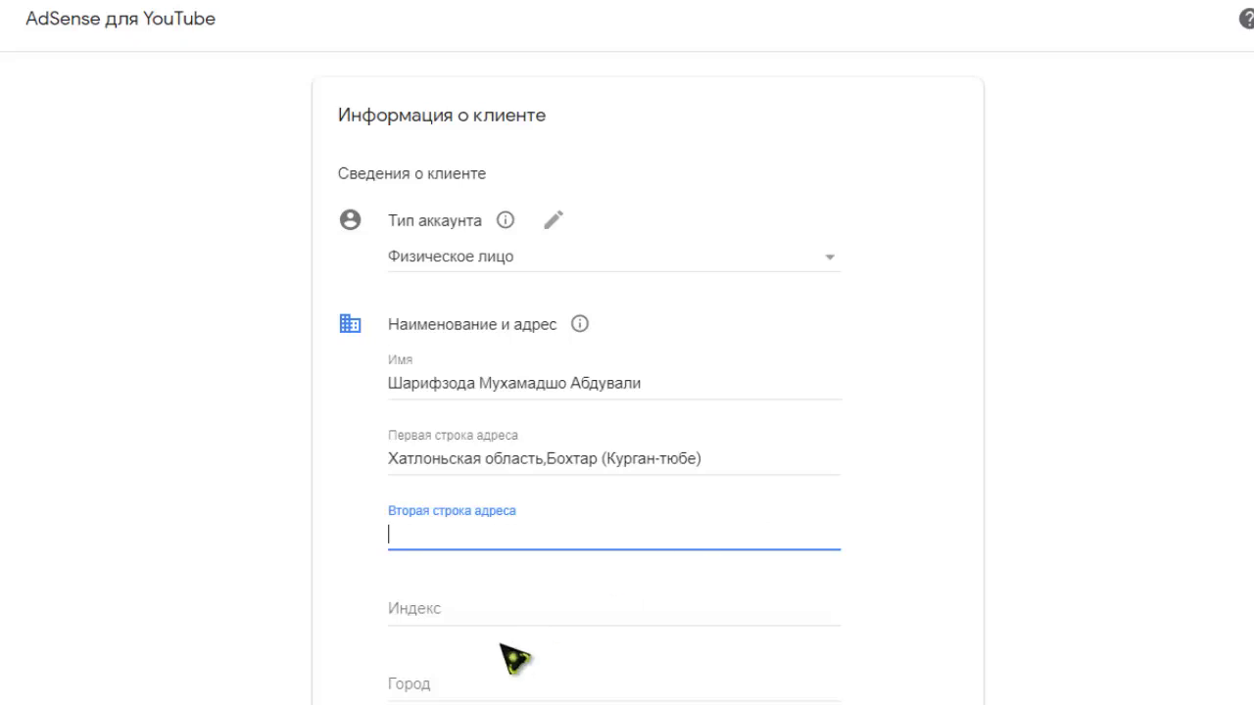
left_click(473, 612)
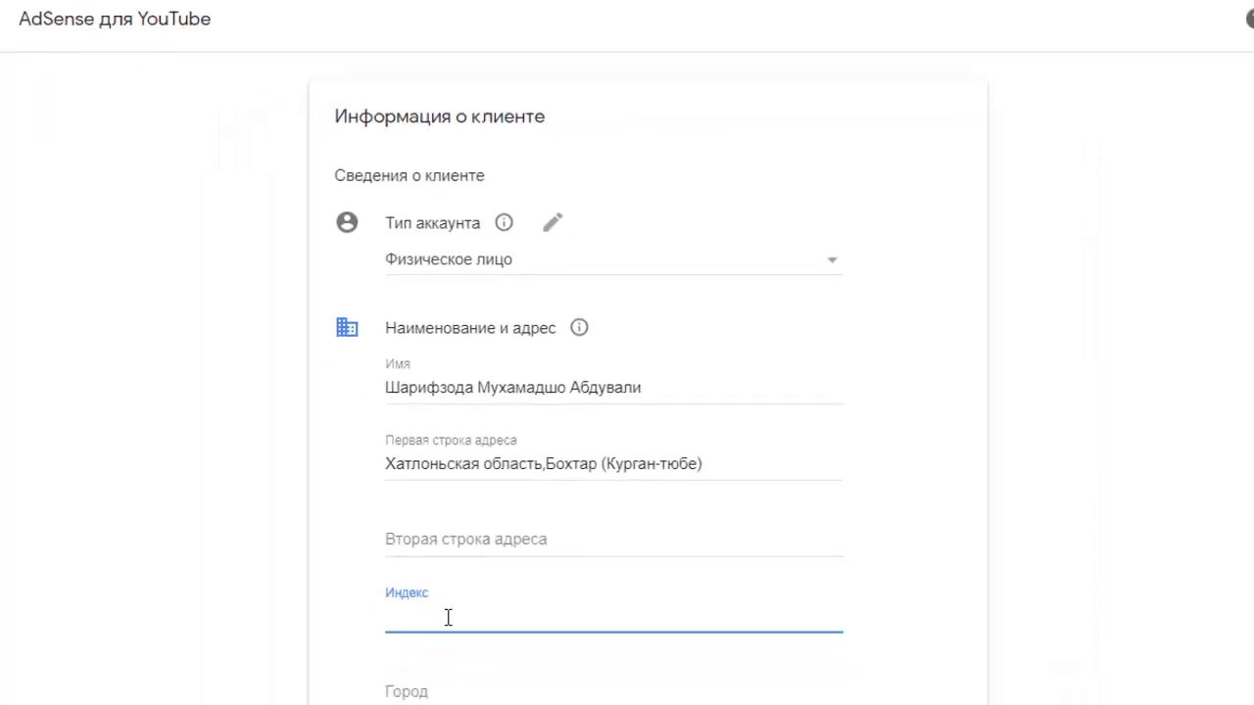
type("735140")
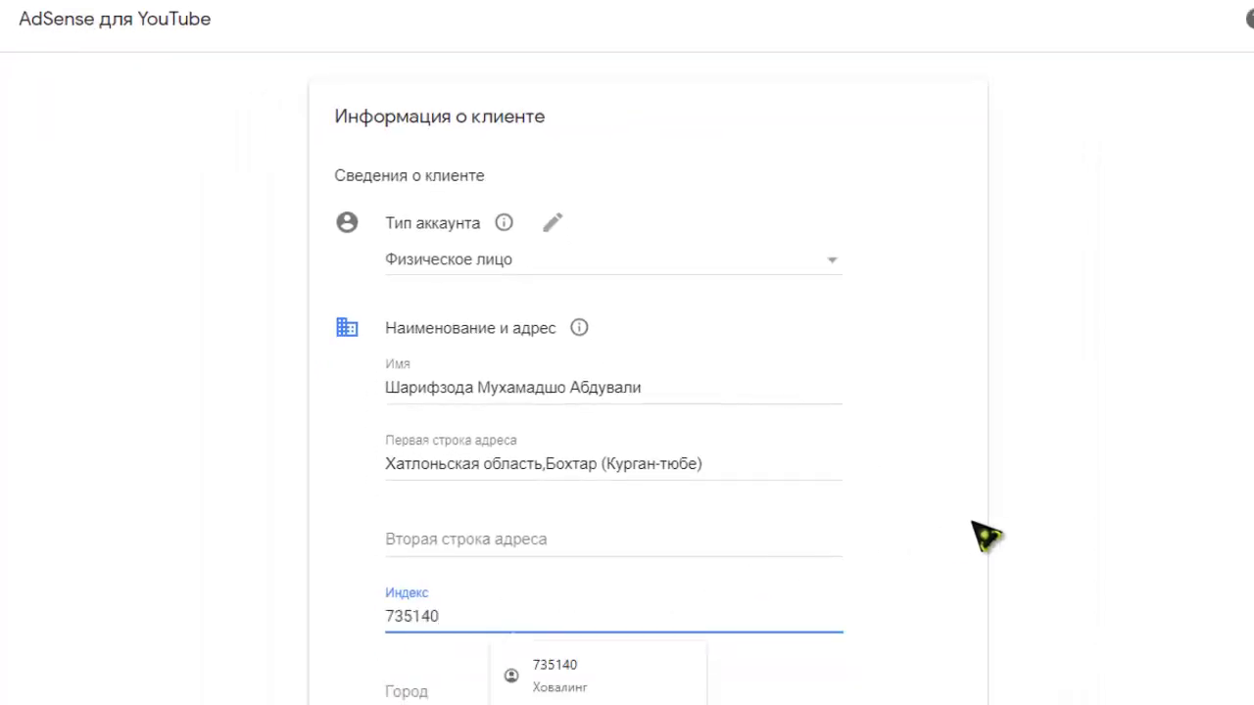
left_click(1083, 534)
scroll(1082, 534, "down", 2)
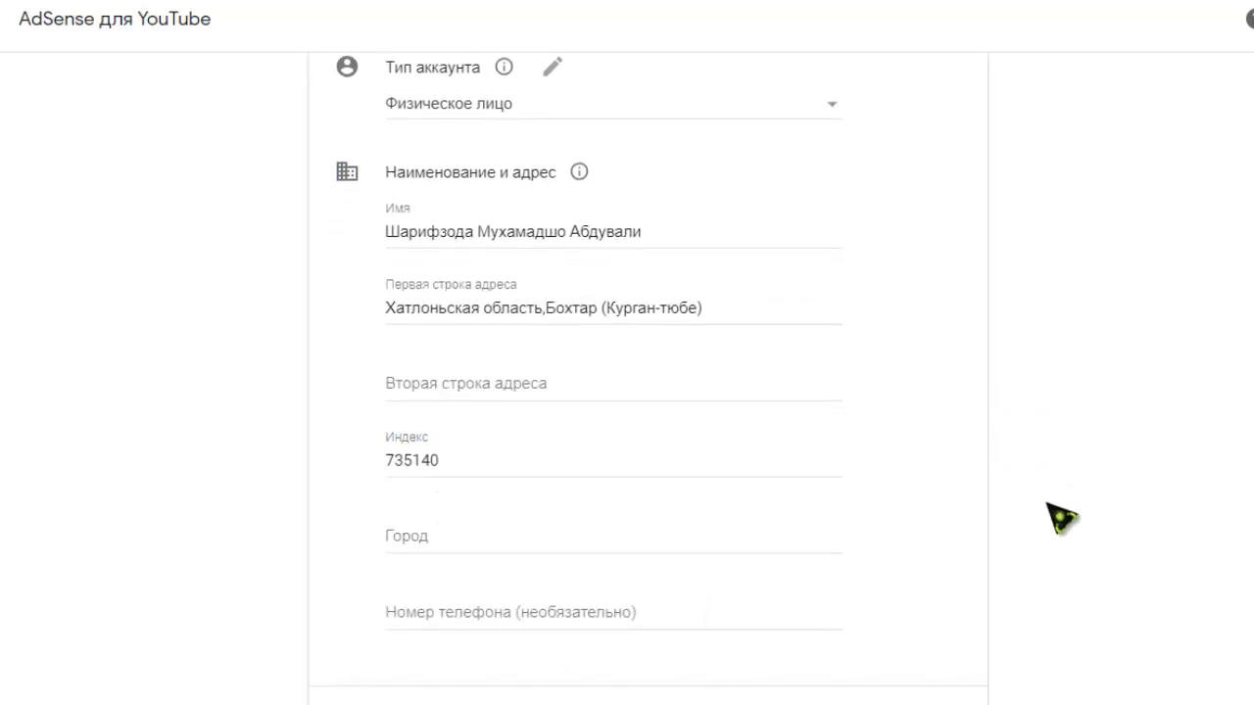
Step: Fill in the customer's city in the address section, leaving the optional phone number empty, and review the entered details
left_click(489, 540)
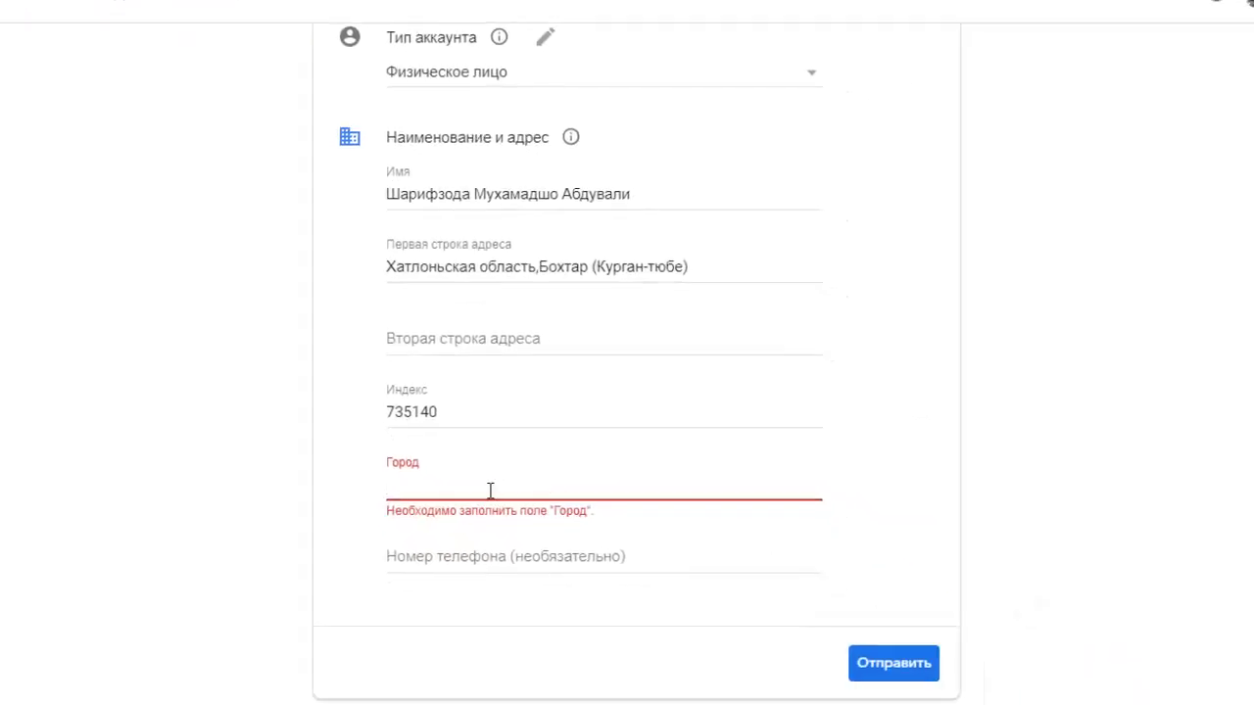
type("Бохтар,(Курган-тюбе)")
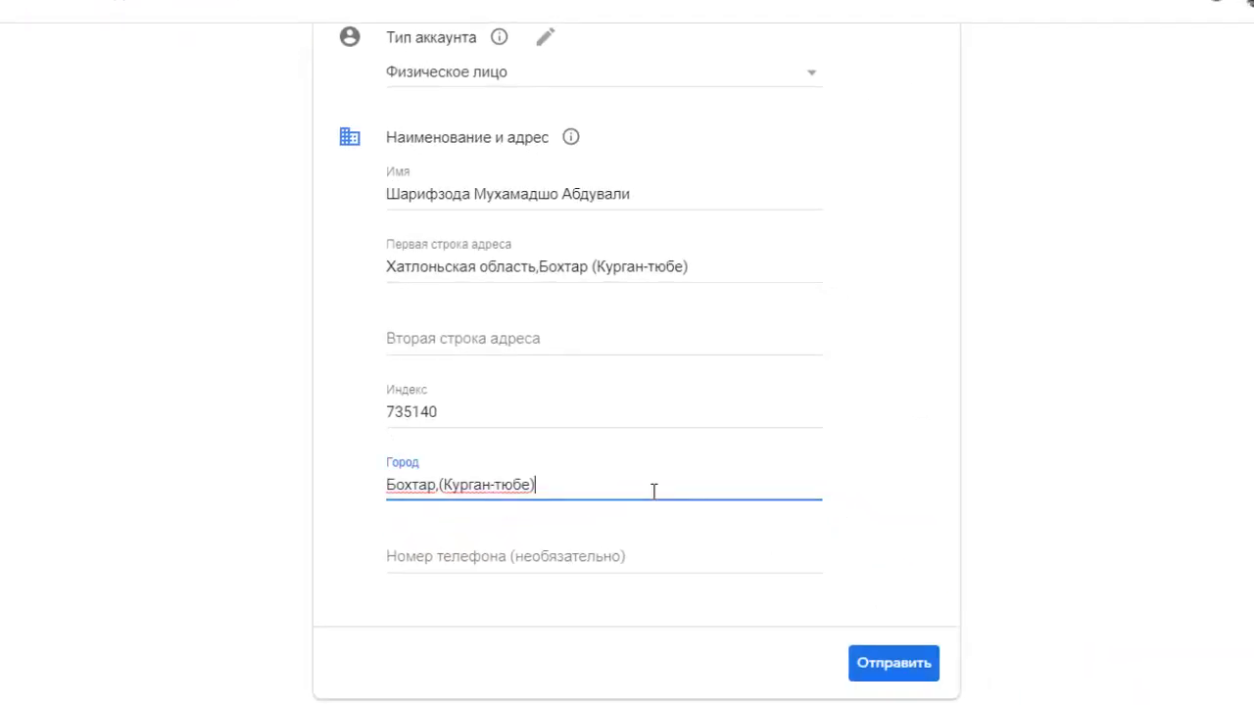
scroll(657, 446, "up", 1)
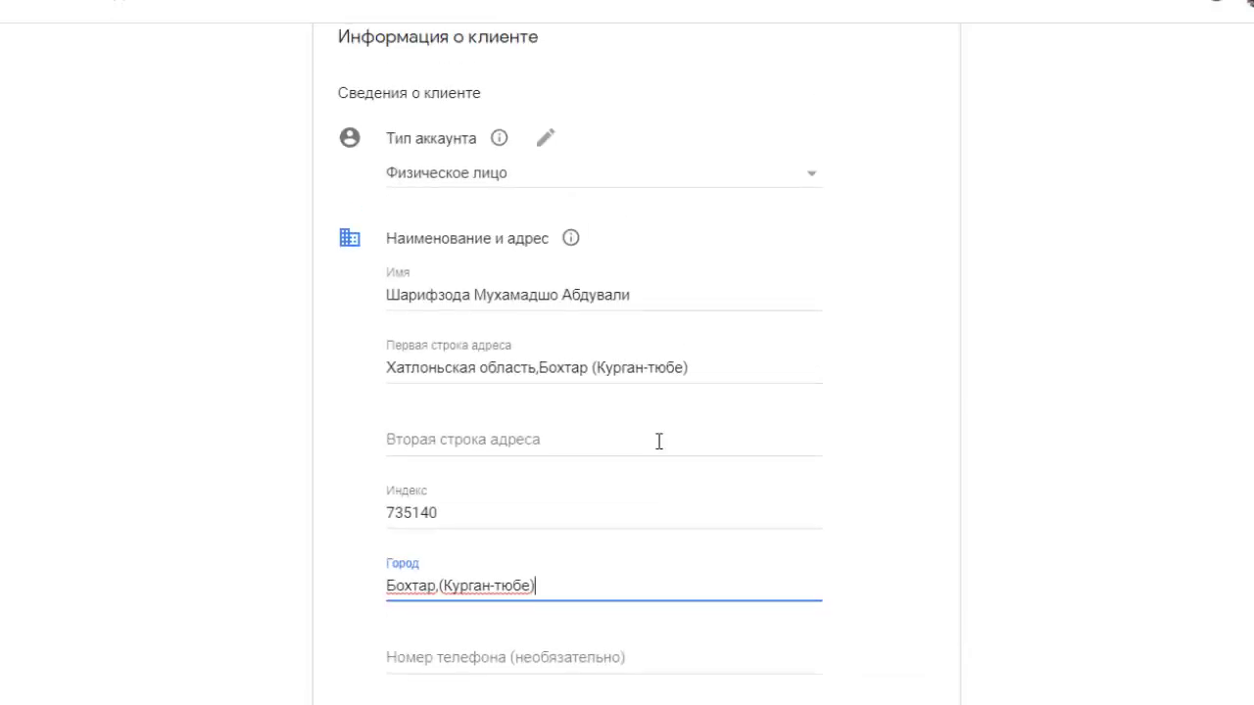
scroll(659, 441, "down", 1)
scroll(659, 442, "down", 1)
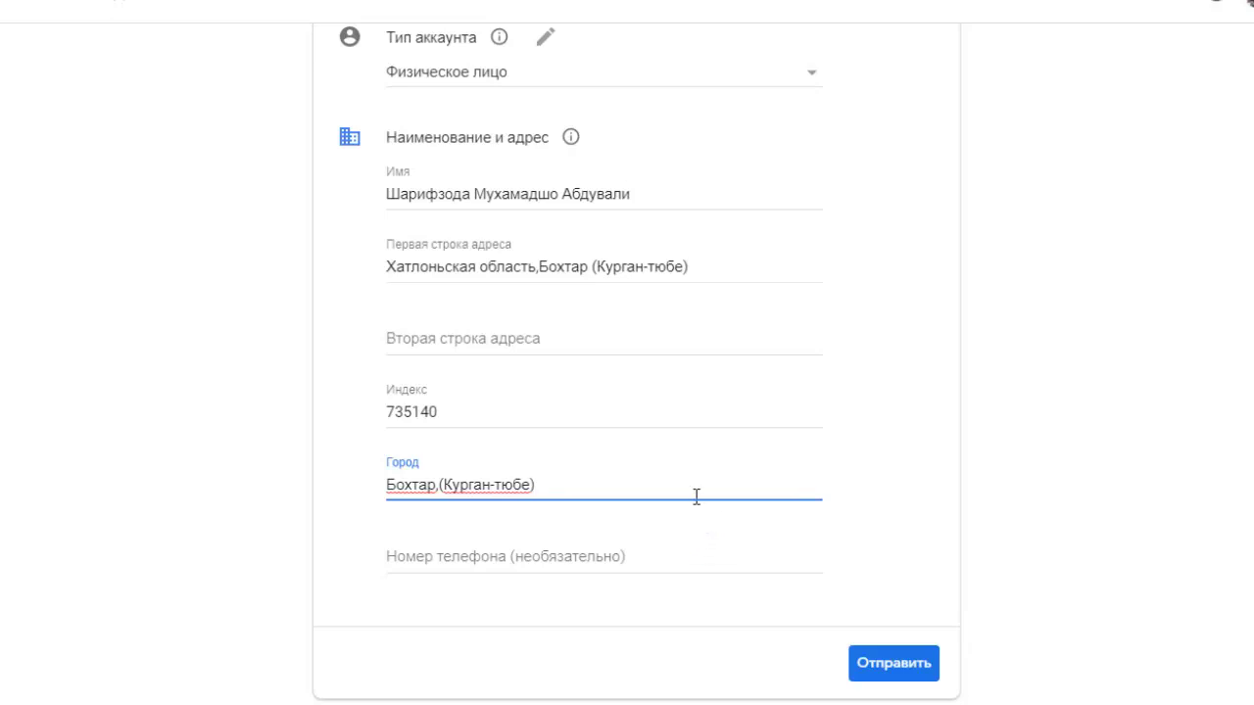
Step: Submit the customer information form, accept the redirect back to YouTube and dismiss the browser's pop-up prompt
left_click(910, 671)
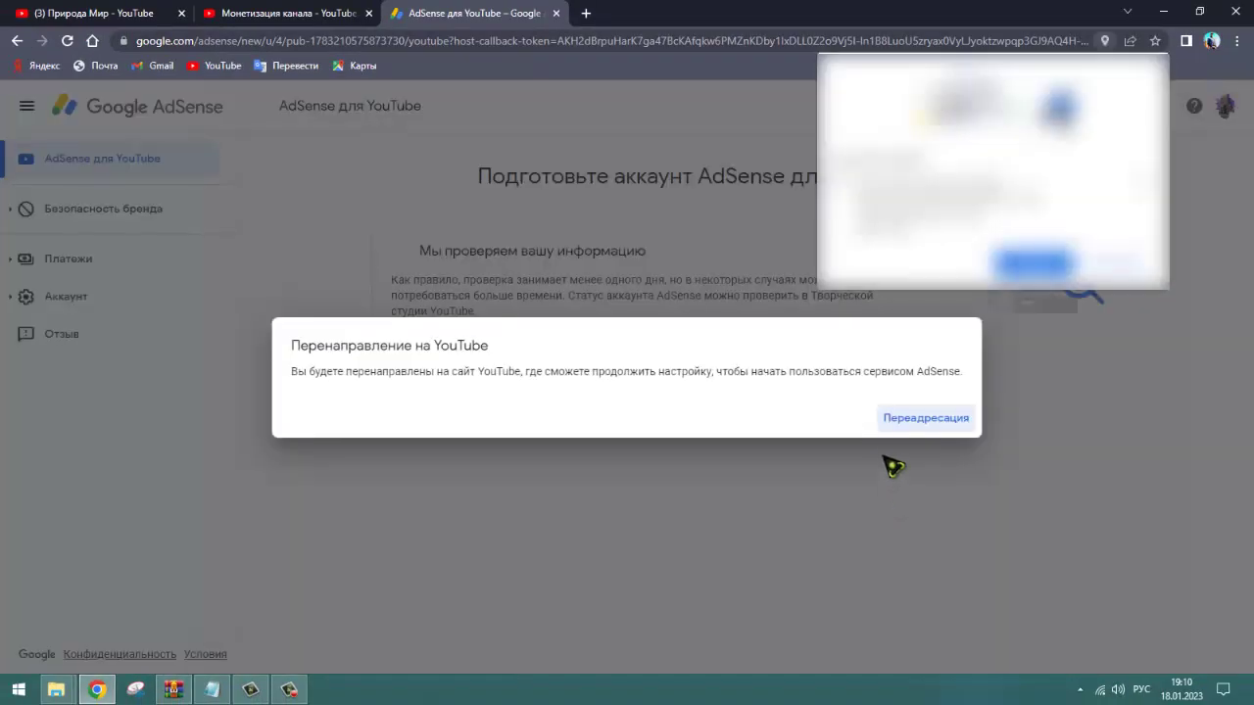
left_click(924, 419)
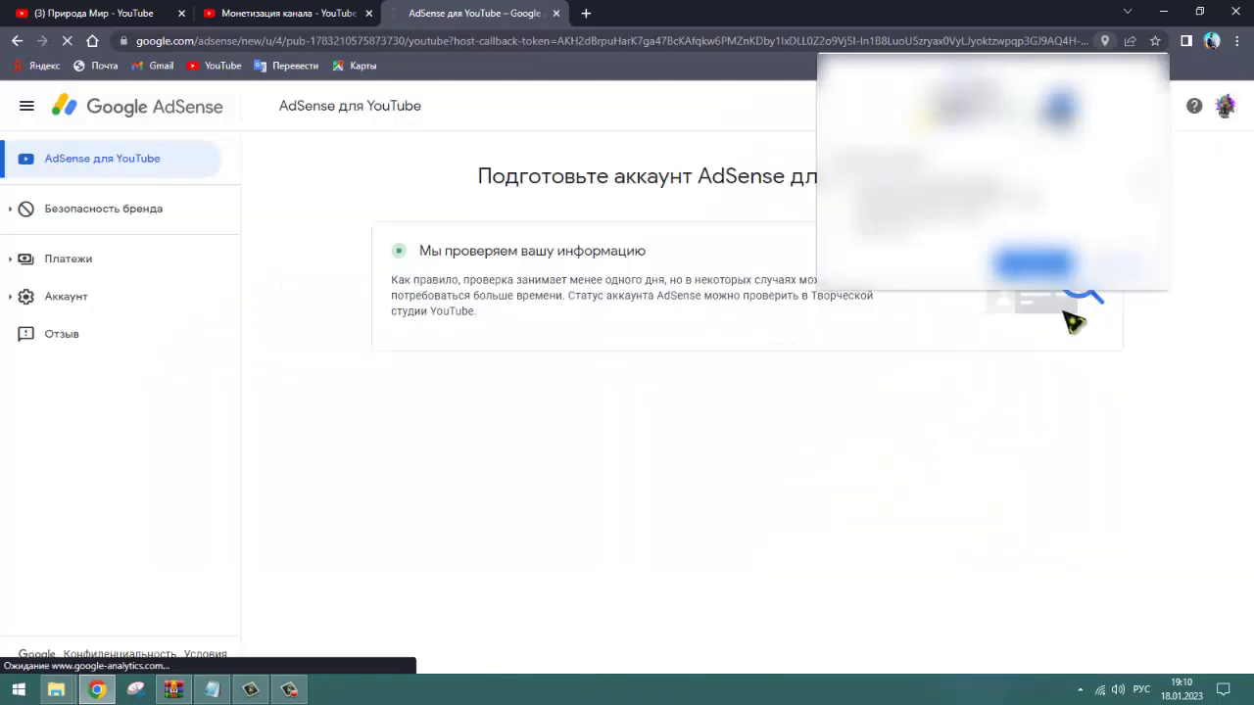
left_click(1144, 269)
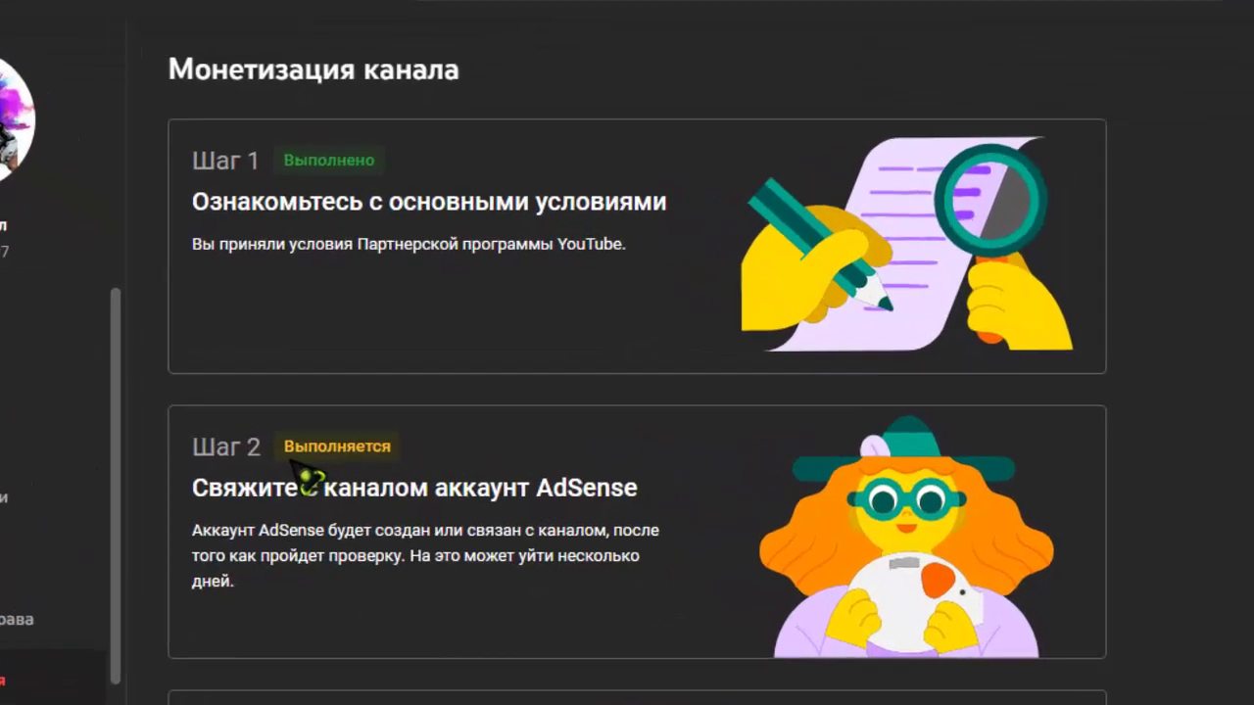
Step: Check the status of Step 2, linking the AdSense account, and the following application review step on the channel monetization page
left_click_drag(282, 446, 409, 456)
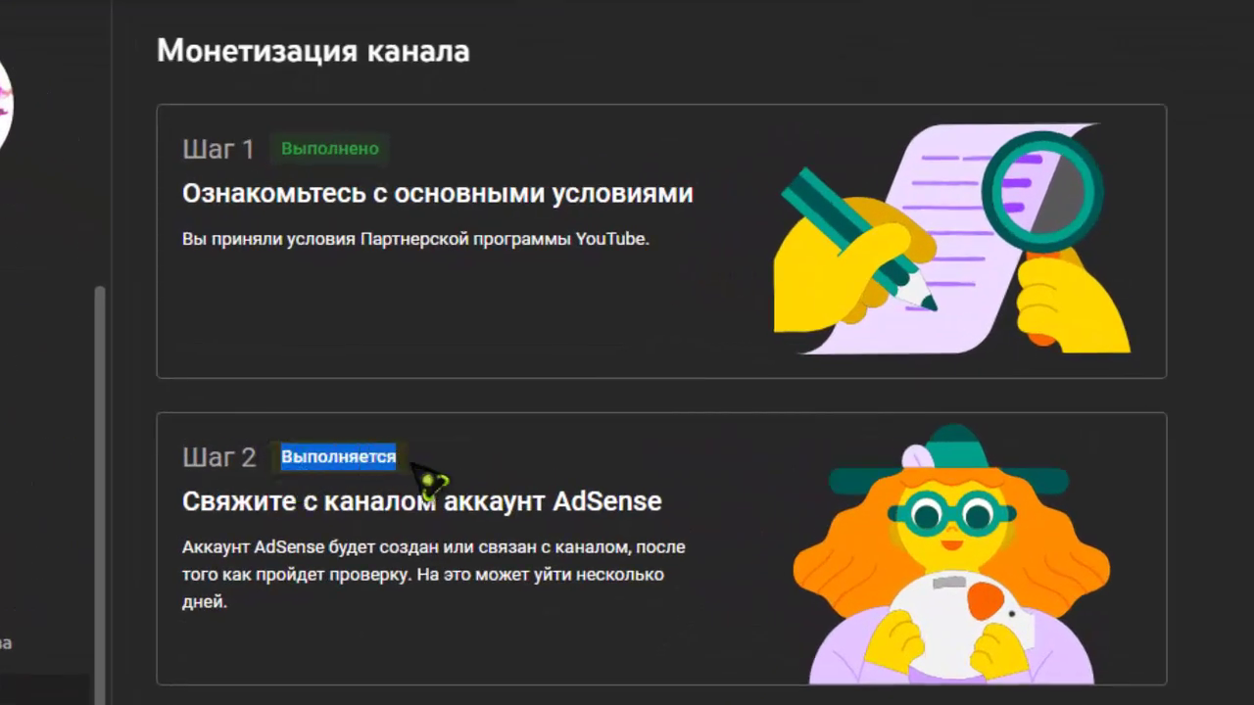
left_click(421, 472)
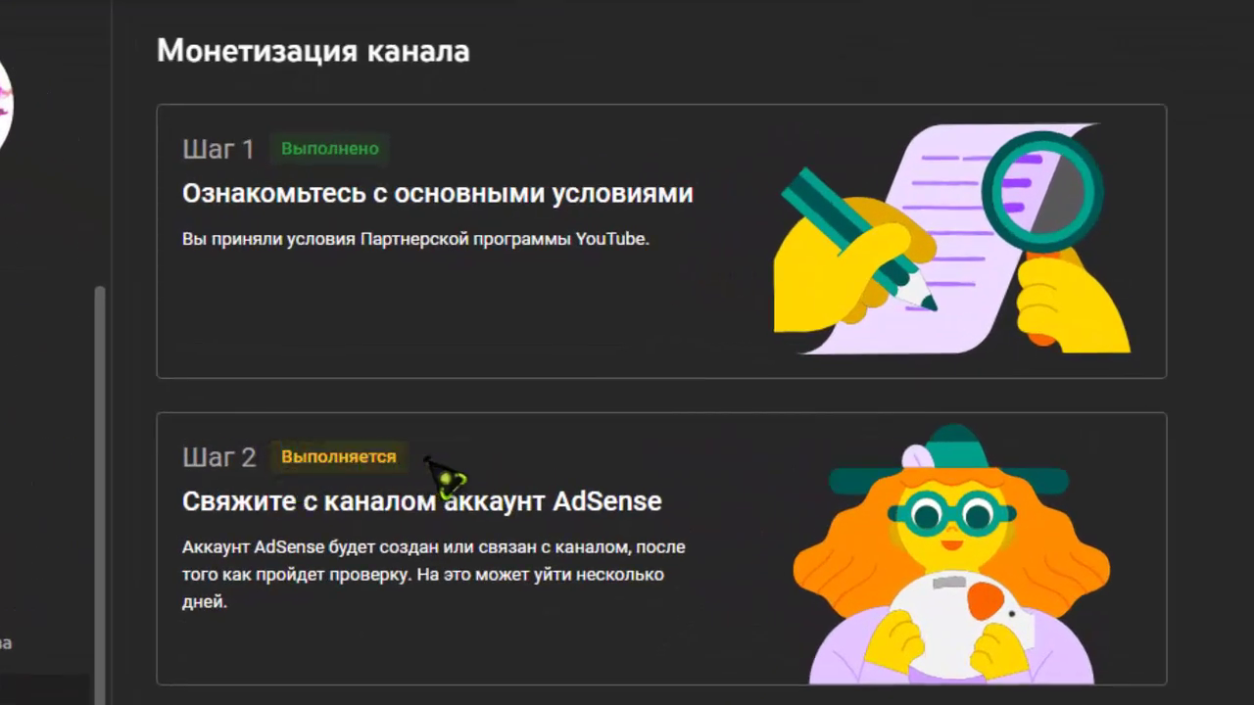
scroll(708, 601, "down", 1)
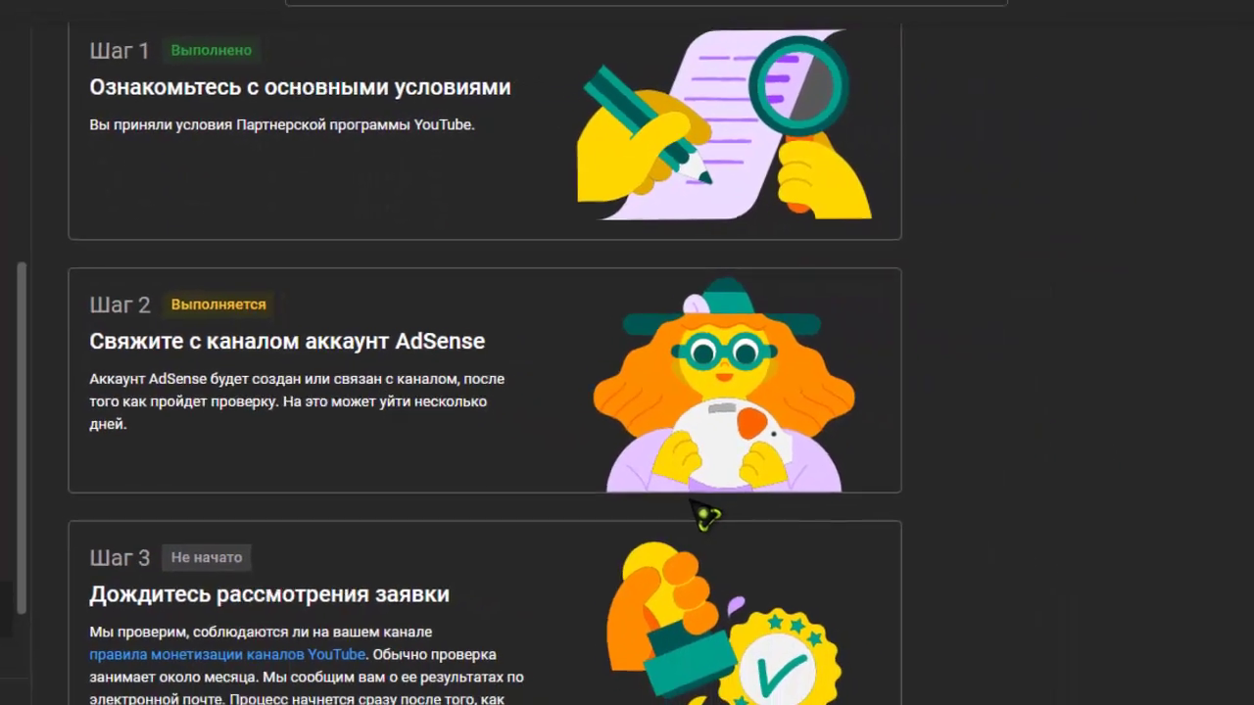